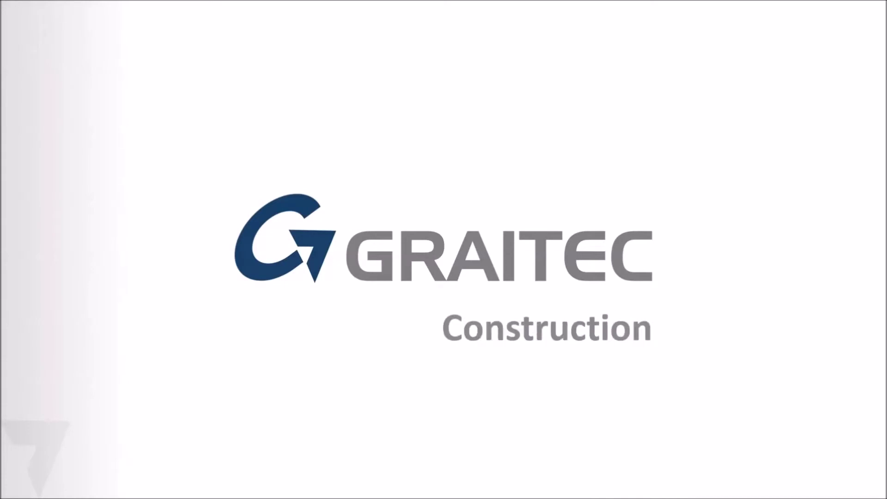
Bring up the Windows Start menu over the GRAITEC title slide.
key(super)
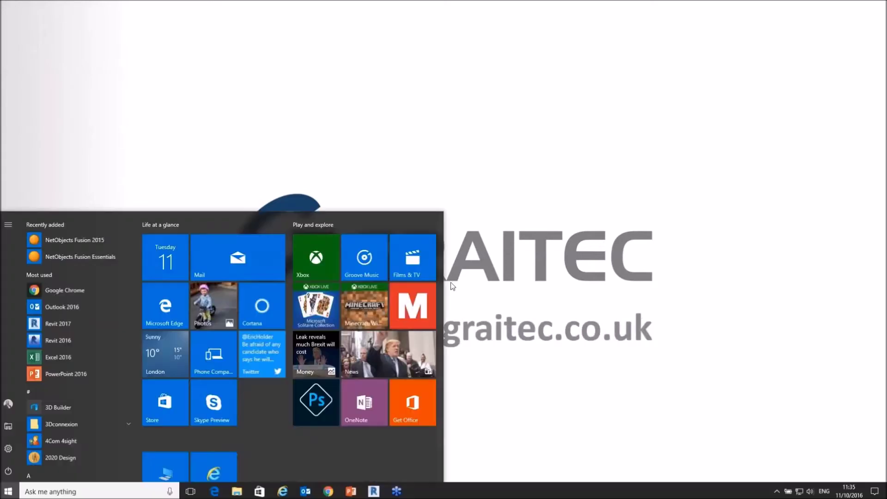
In the Revit project, turn on the Project Browser from the View tab's User Interface list.
click(375, 492)
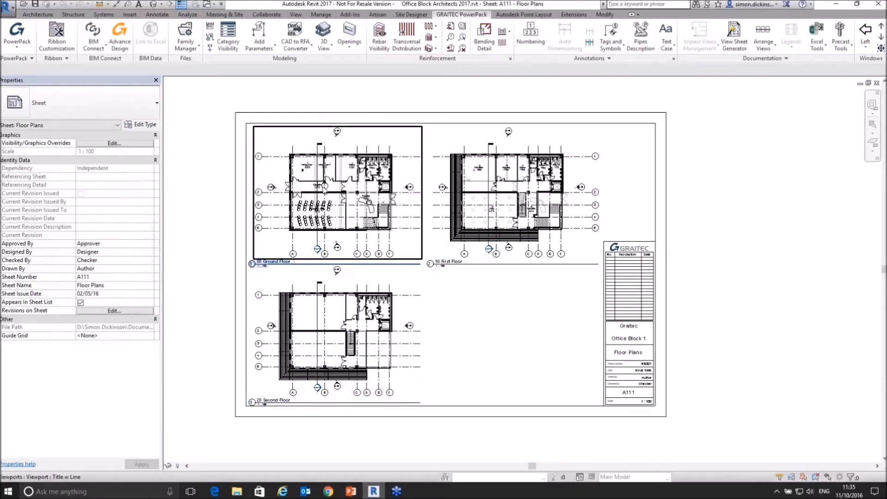
click(656, 147)
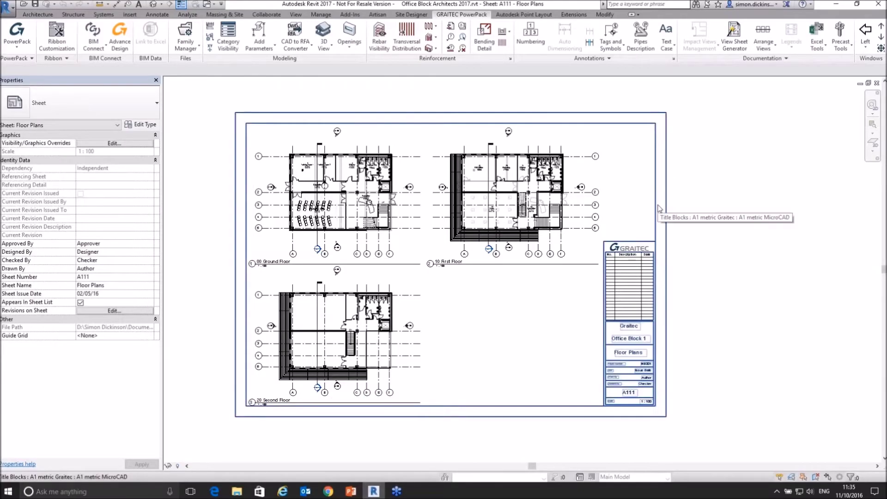
click(296, 14)
click(805, 42)
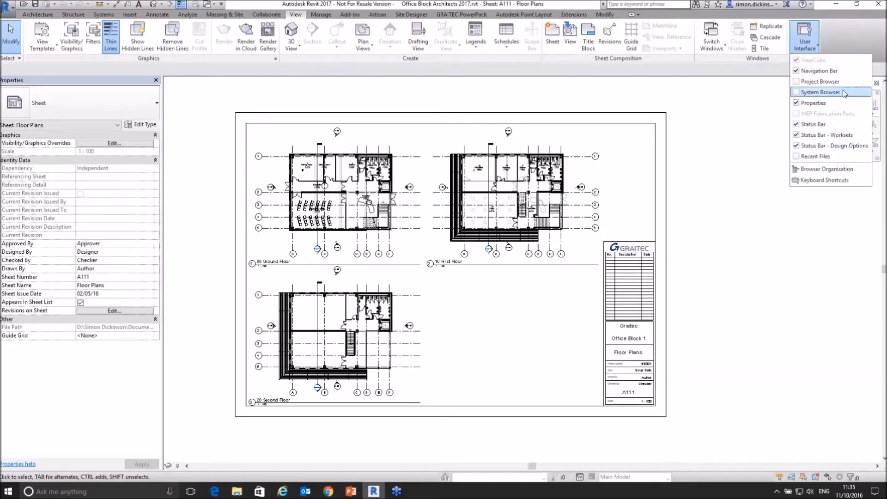
click(813, 81)
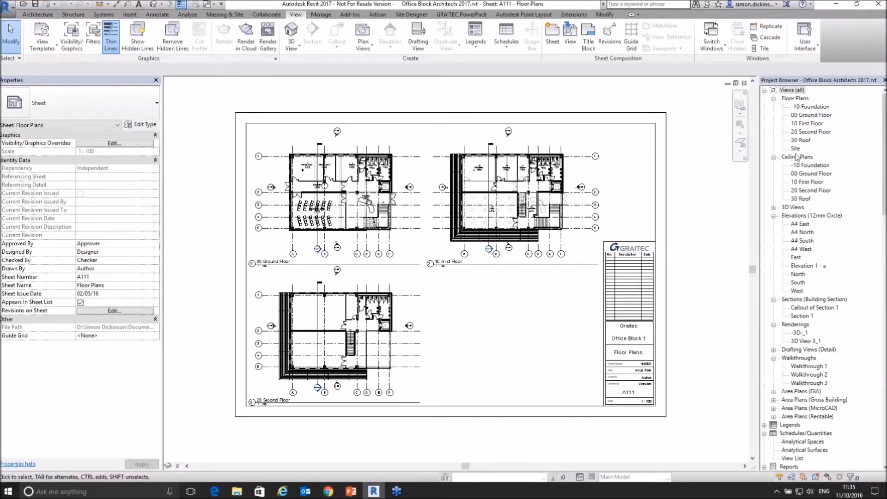
Select sheets A106, A108, A109 and A110 in the Project Browser, then return to GRAITEC PowerPack.
scroll(833, 256, down, 12)
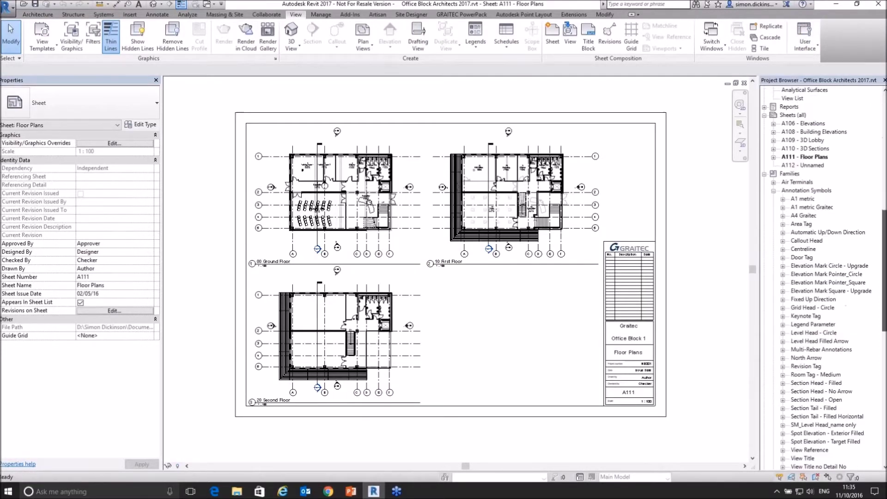
click(803, 182)
shift+click(803, 198)
ctrl+click(811, 216)
shift+click(813, 207)
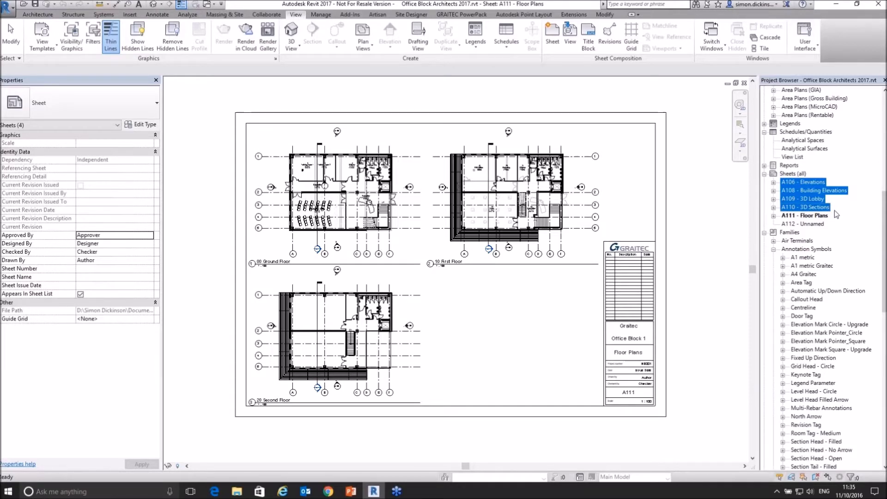
right_click(812, 199)
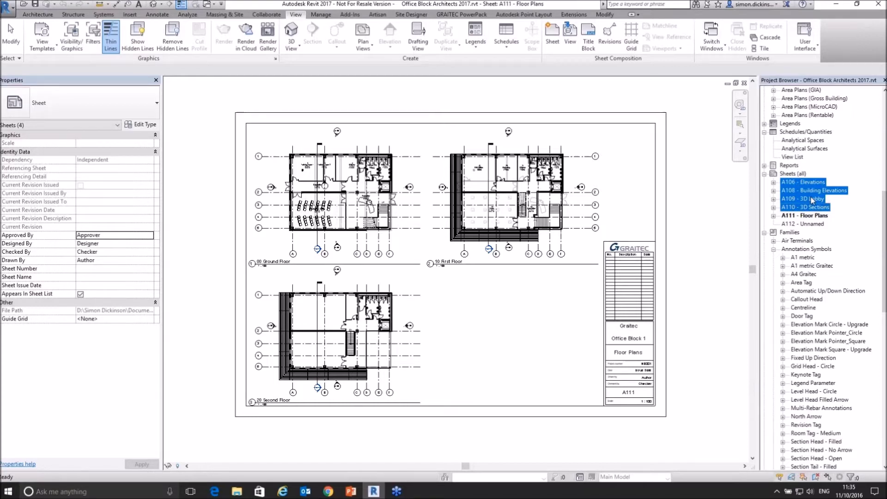
click(467, 15)
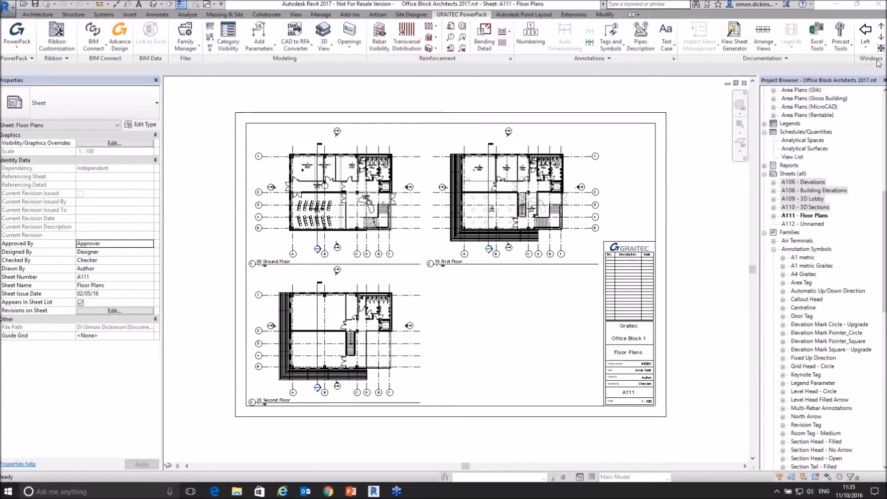
click(62, 43)
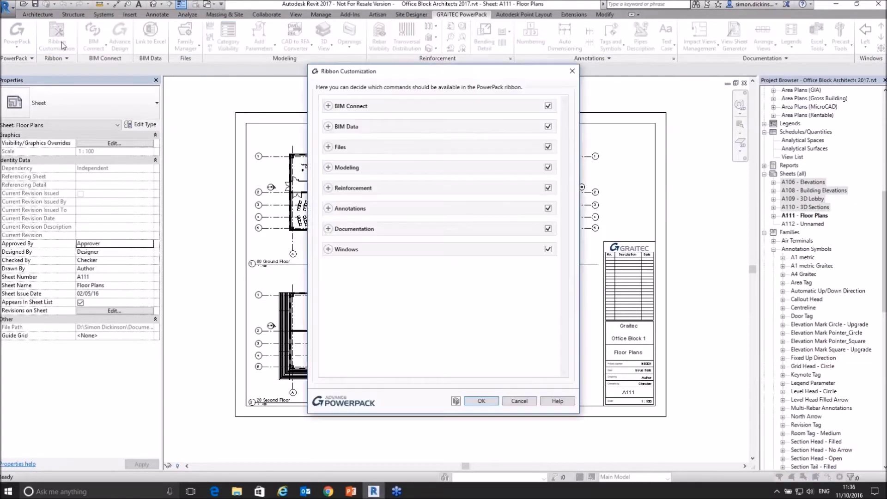
Untick the Reinforcement group in Ribbon Customization and confirm with OK.
drag(429, 73, 420, 88)
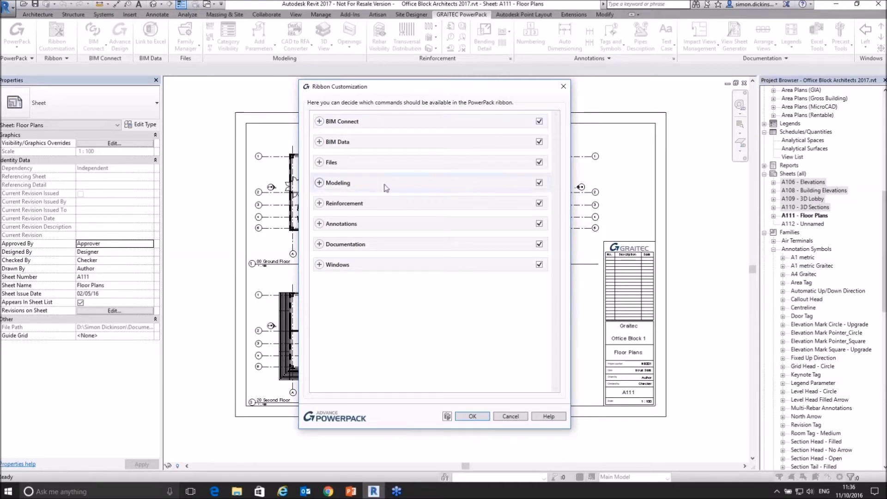
click(539, 203)
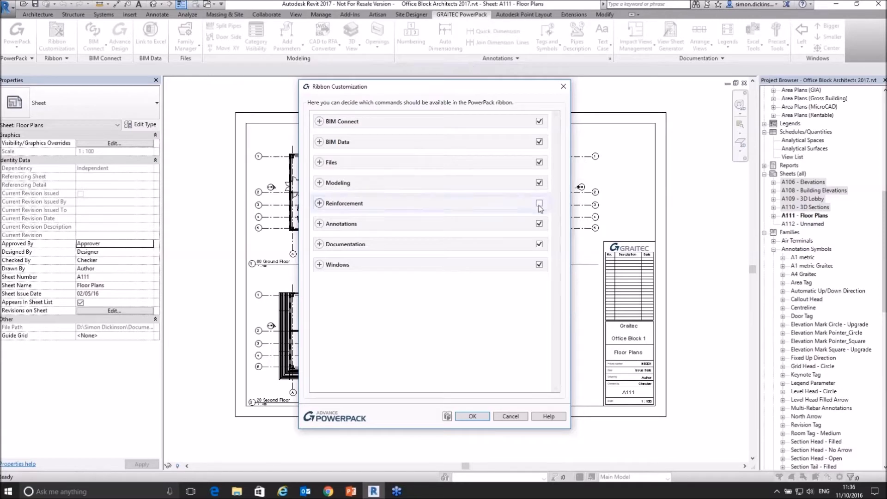
click(319, 203)
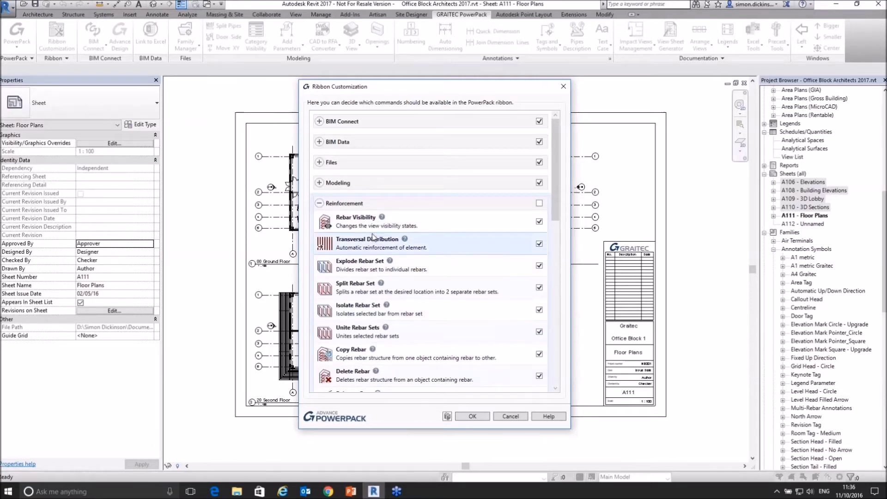
click(318, 204)
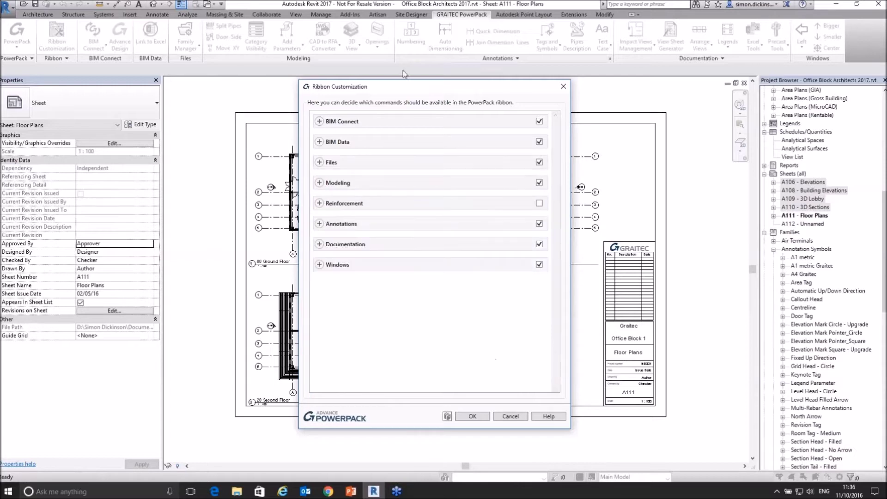
click(472, 416)
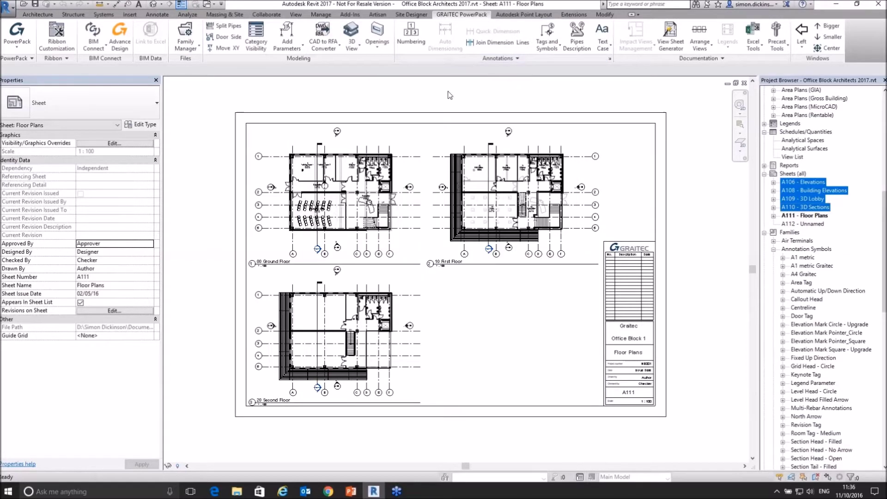
click(714, 59)
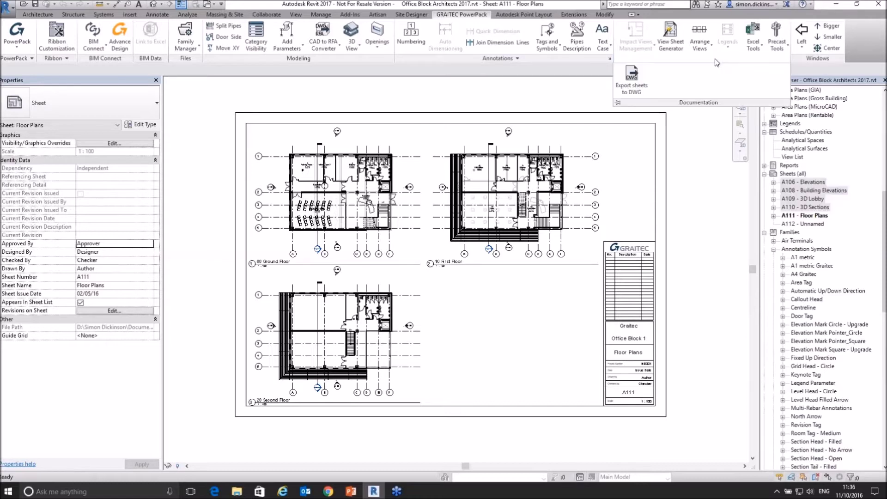
Launch PowerPack's Export sheets to DWG, check its export settings preset, then cancel it.
click(631, 89)
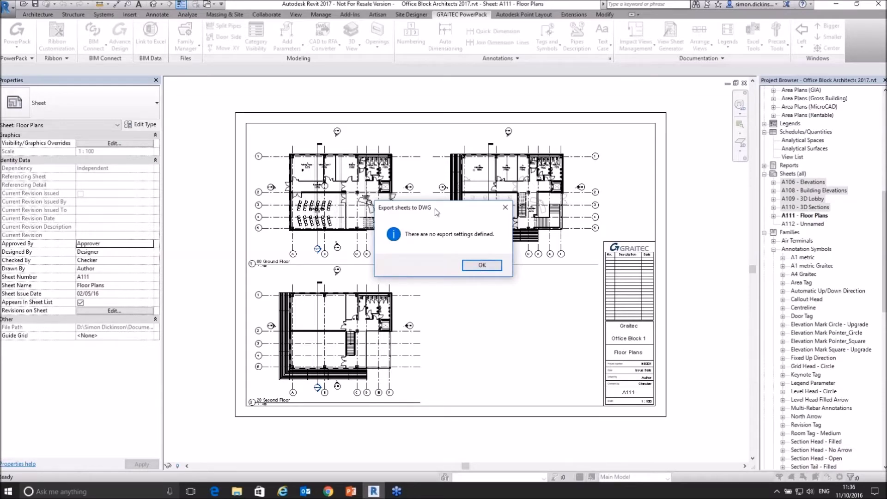
click(476, 266)
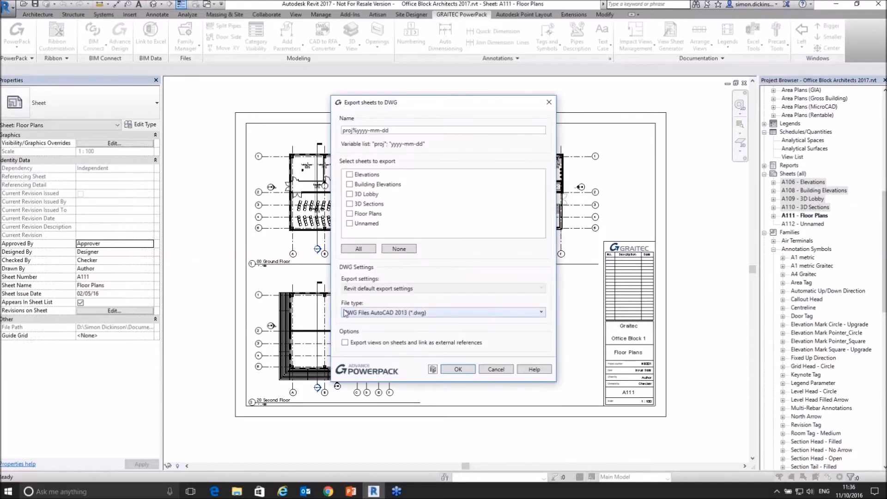
click(374, 292)
click(495, 370)
Start Revit's native DWG export and open the Modify DWG/DXF Export Setup editor.
click(8, 8)
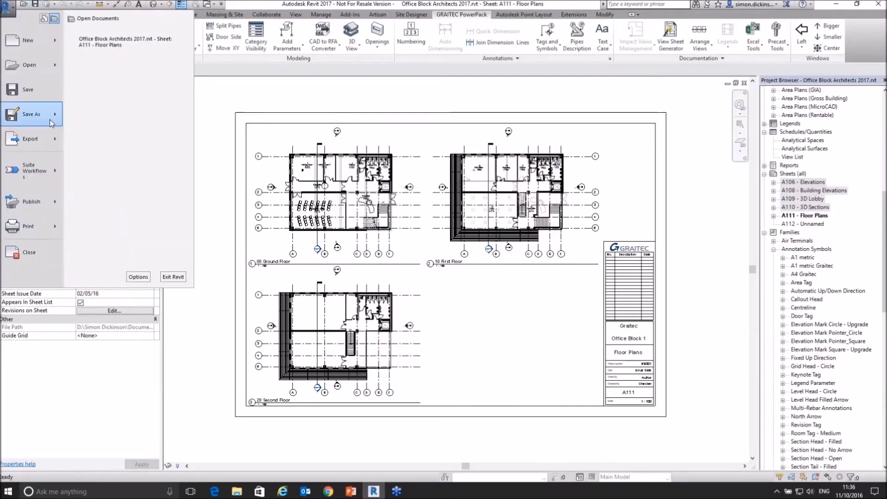
mouse_move(62, 149)
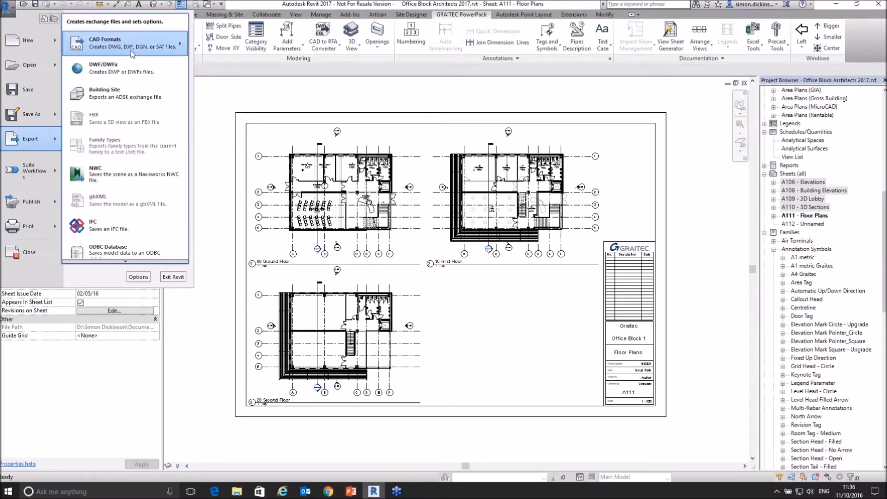
mouse_move(130, 52)
click(211, 40)
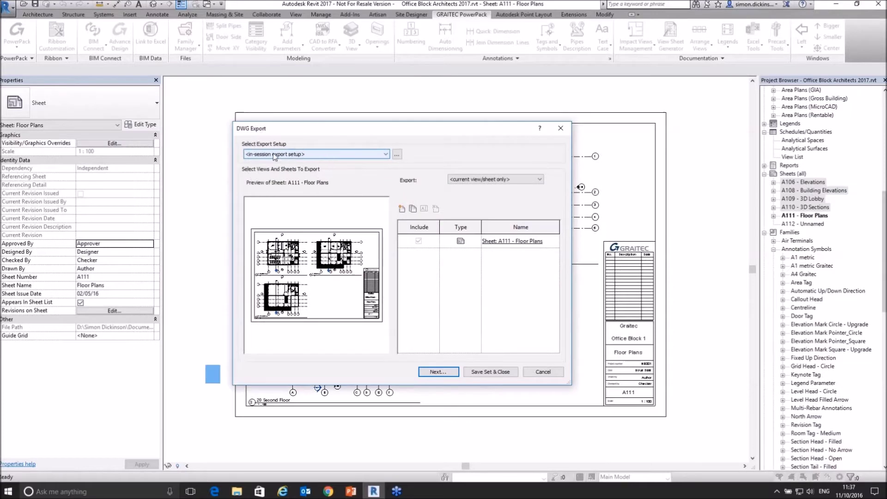
click(397, 154)
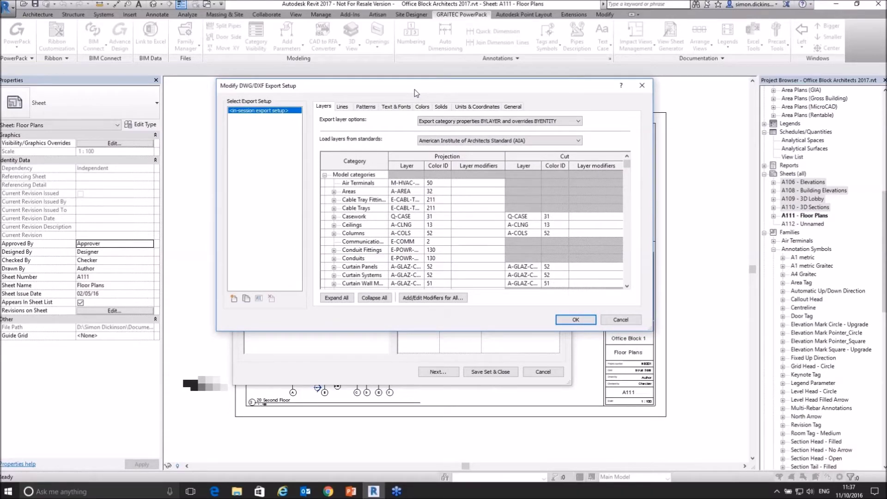
Create a new 'Graitec Arch' export setup using British Standard 1192 layer names.
click(234, 299)
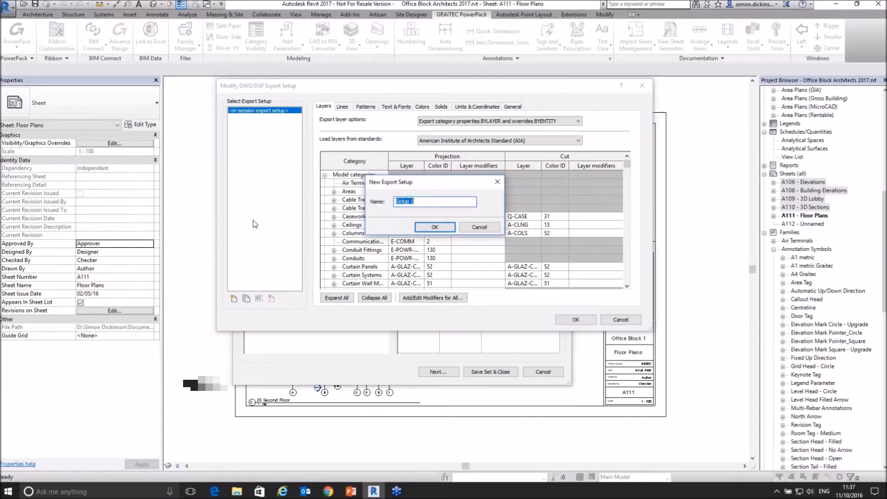
text(Gr)
click(432, 227)
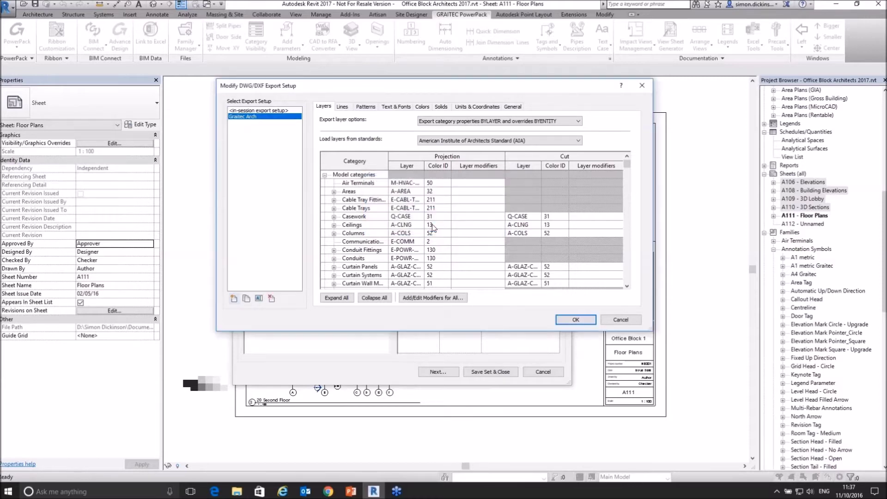
click(512, 141)
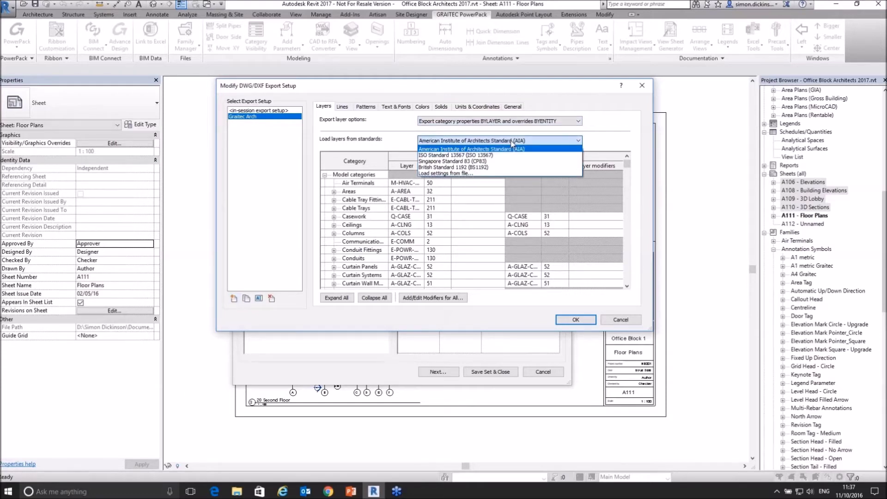
click(480, 168)
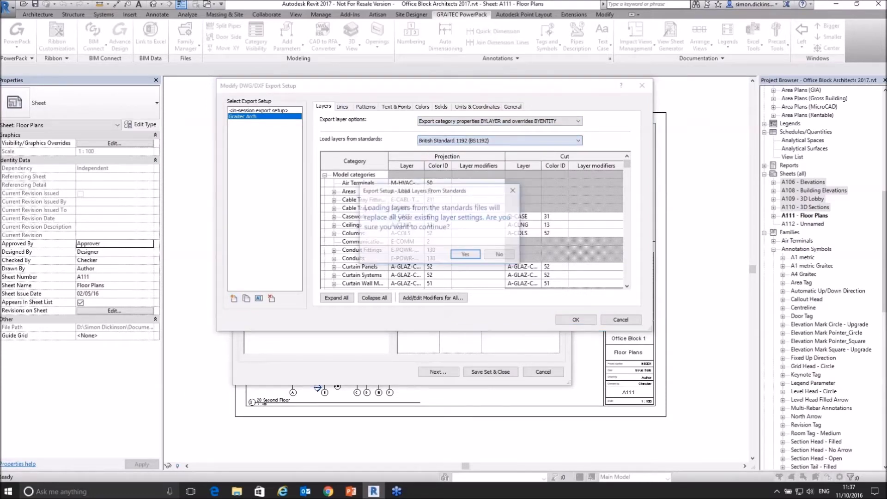
click(467, 255)
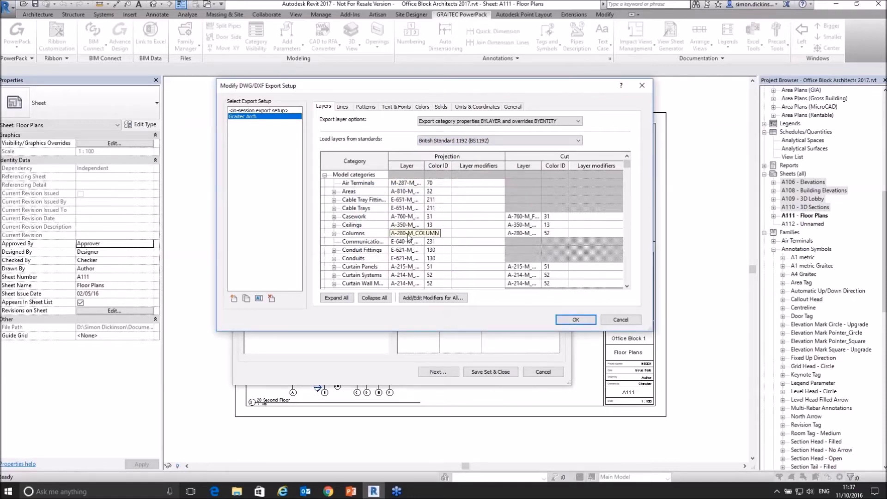
Keep the Paperspace linetype scale and review the Patterns, Text, Colors and Solids settings.
click(339, 107)
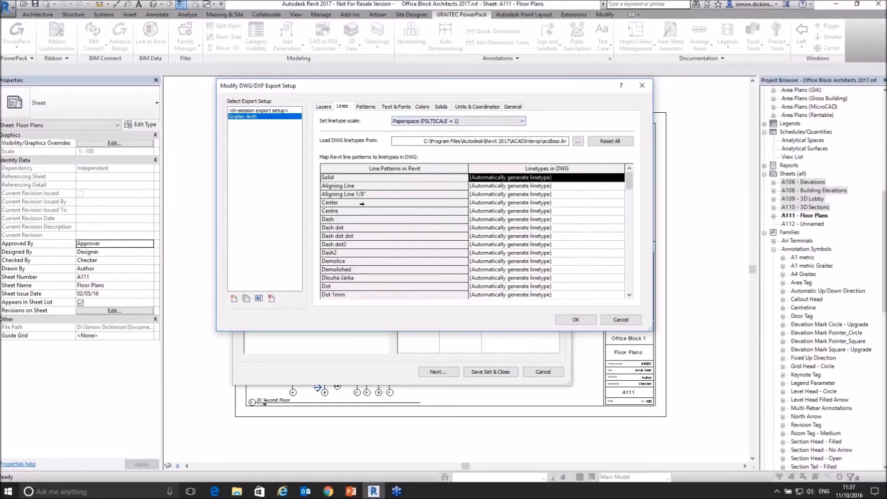
click(442, 122)
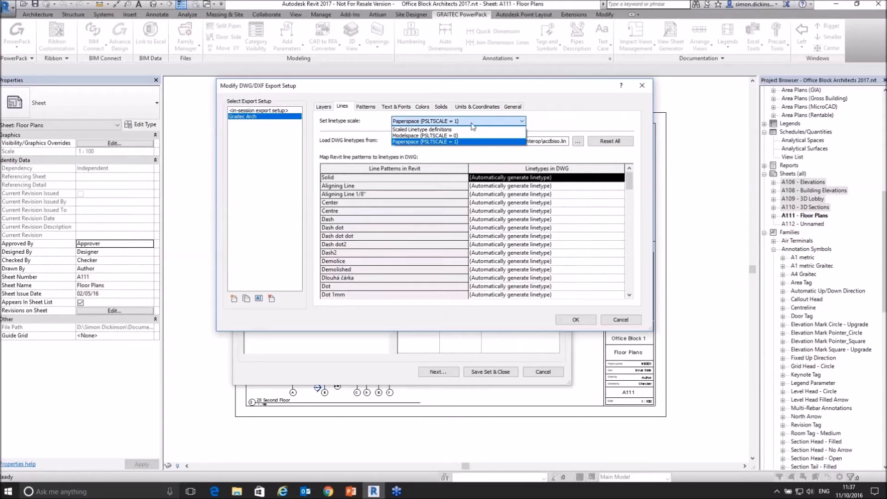
click(377, 123)
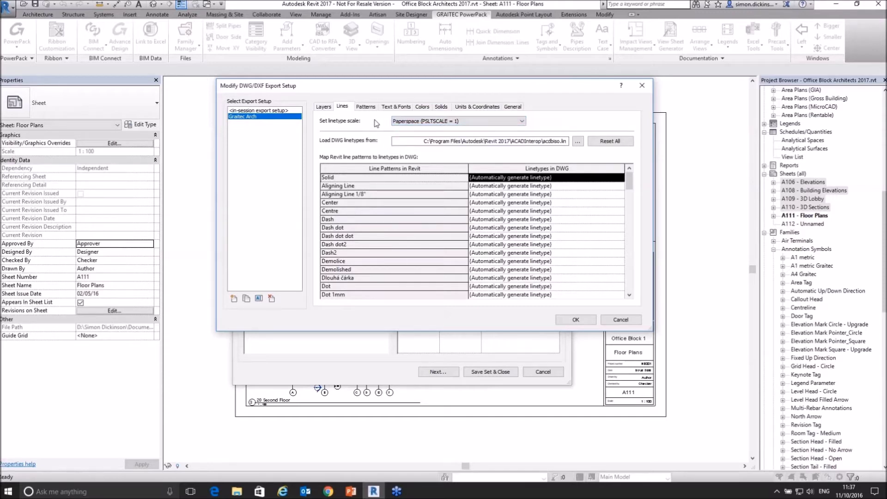
click(366, 107)
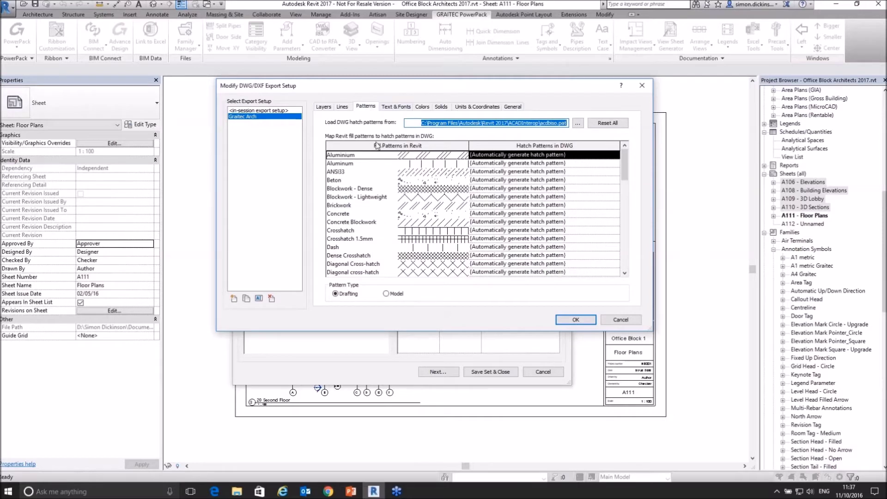
click(396, 107)
click(422, 107)
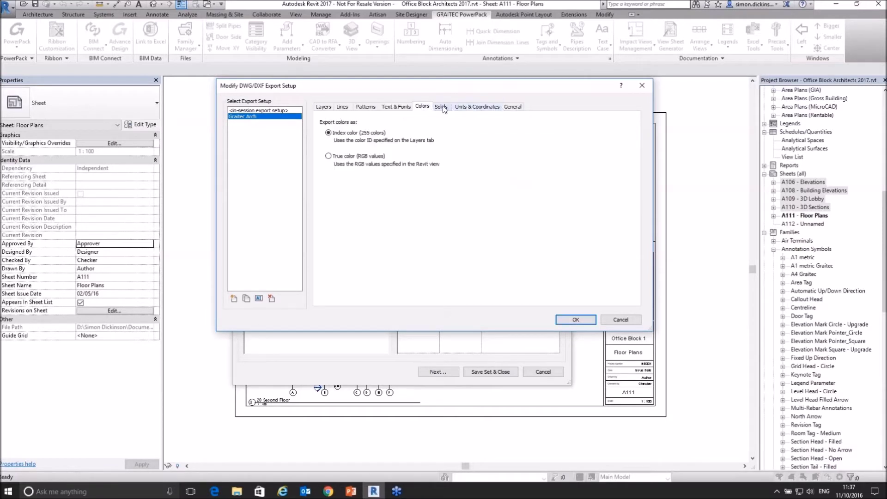
click(441, 107)
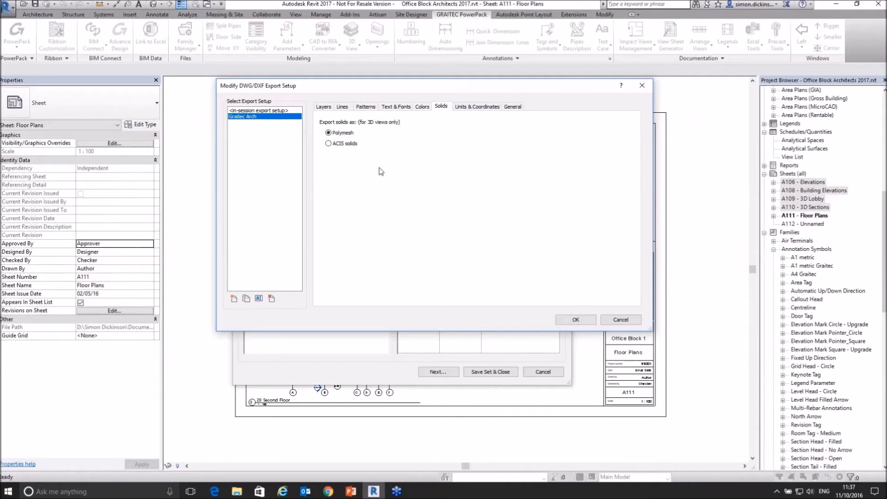
Accept the setup, keep Graitec Arch selected, and cancel the DWG export.
click(575, 319)
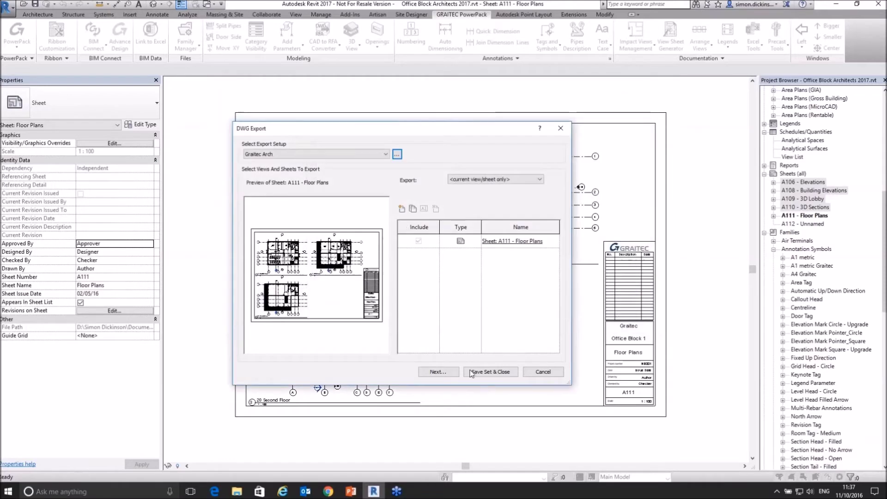
click(274, 154)
click(274, 154)
click(542, 372)
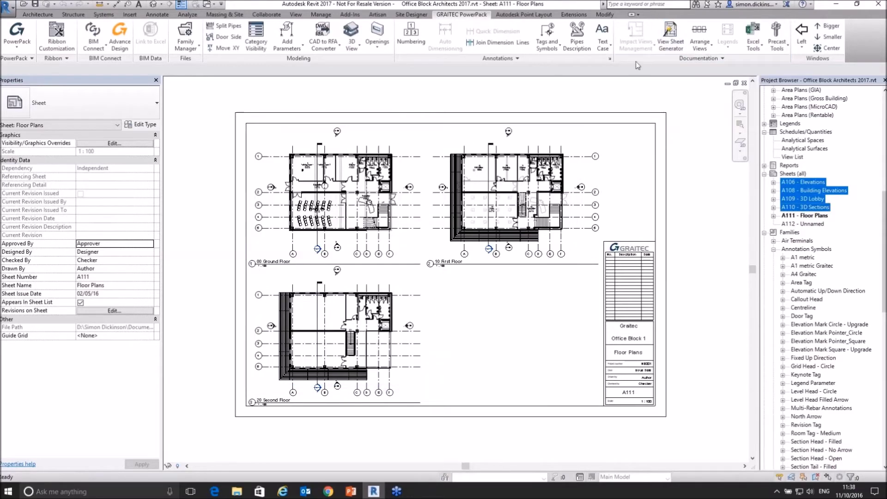
Reopen PowerPack's Export sheets to DWG dialog, dismiss the no-settings message, and reposition it.
click(711, 59)
click(638, 81)
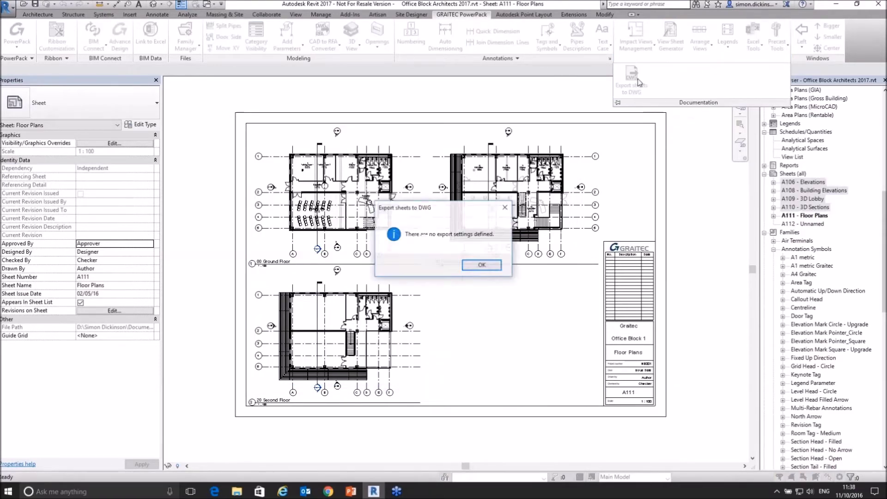
click(492, 270)
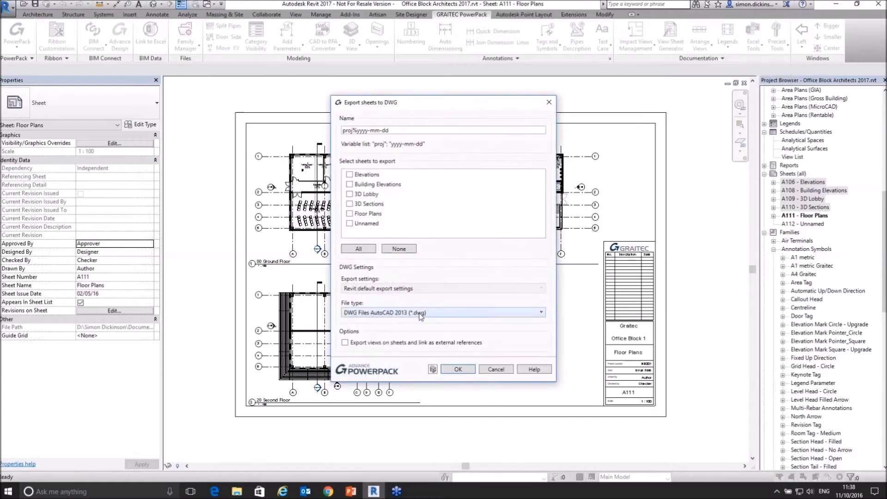
drag(465, 109, 413, 76)
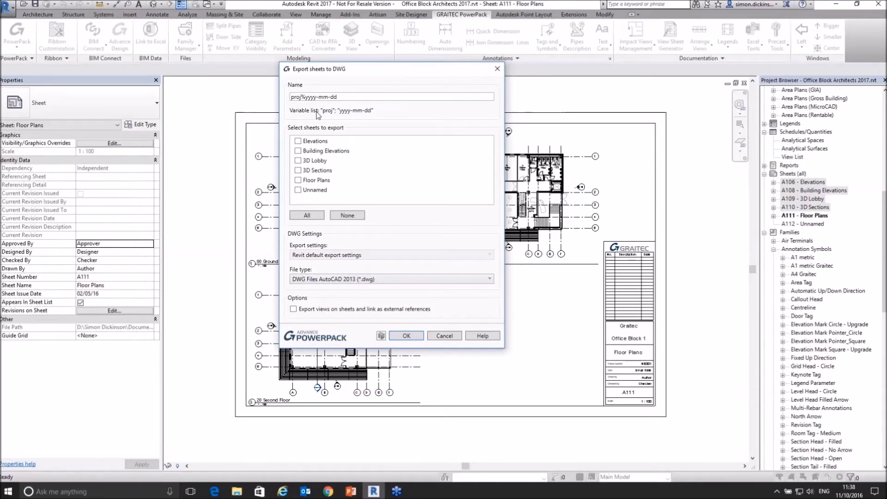
drag(355, 85, 373, 77)
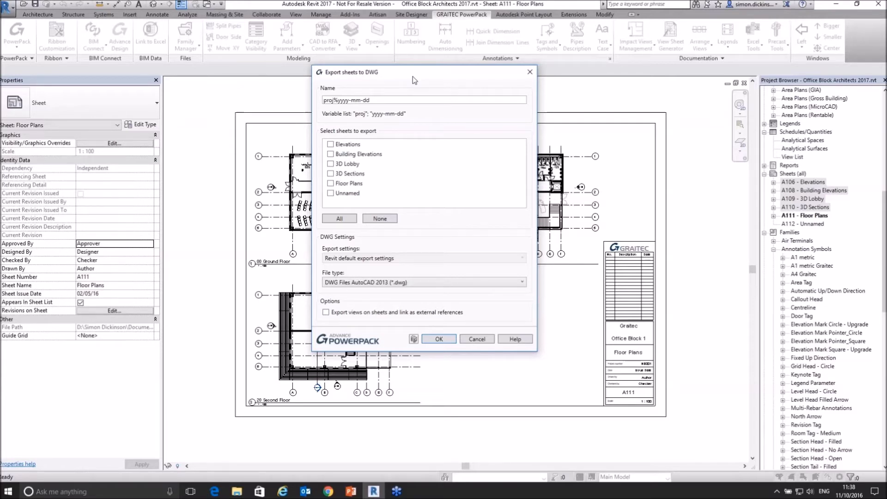
Tick Elevations, Building Elevations, 3D Lobby, 3D Sections and Floor Plans, leaving Unnamed out.
click(330, 144)
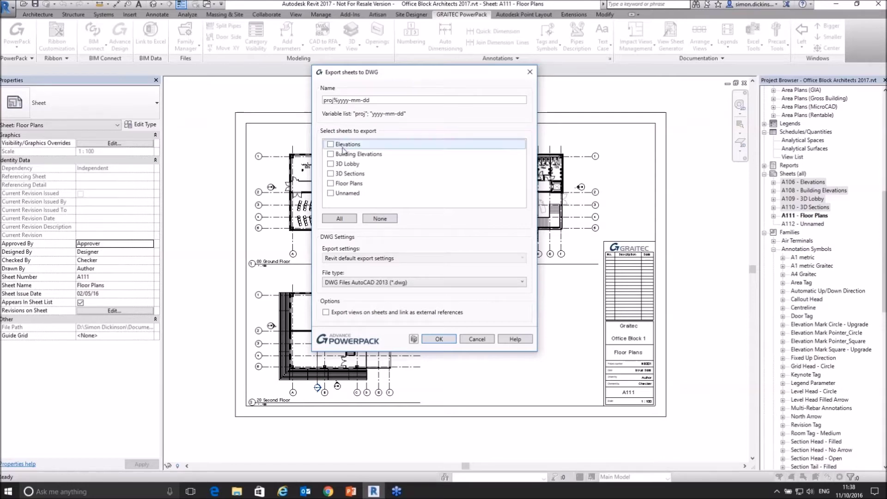
click(331, 154)
click(331, 164)
click(331, 173)
click(331, 183)
click(331, 193)
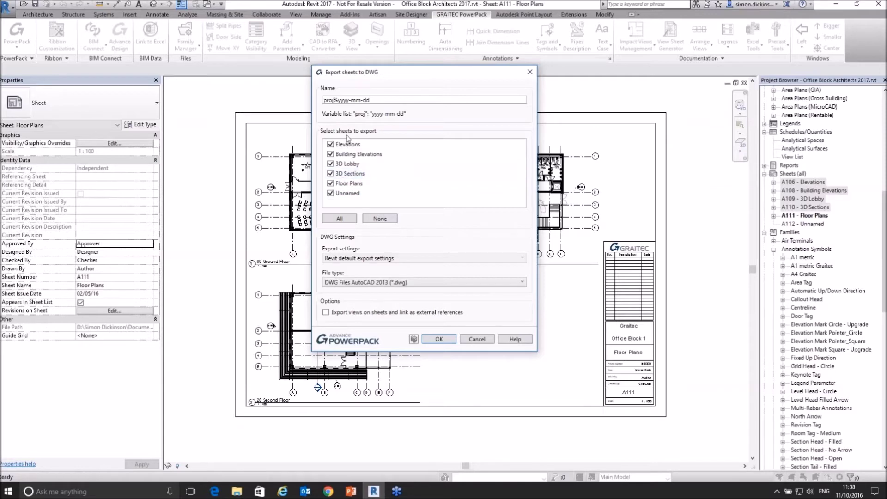
click(331, 193)
Keep AutoCAD 2013 as the DWG file version and confirm the export.
click(348, 284)
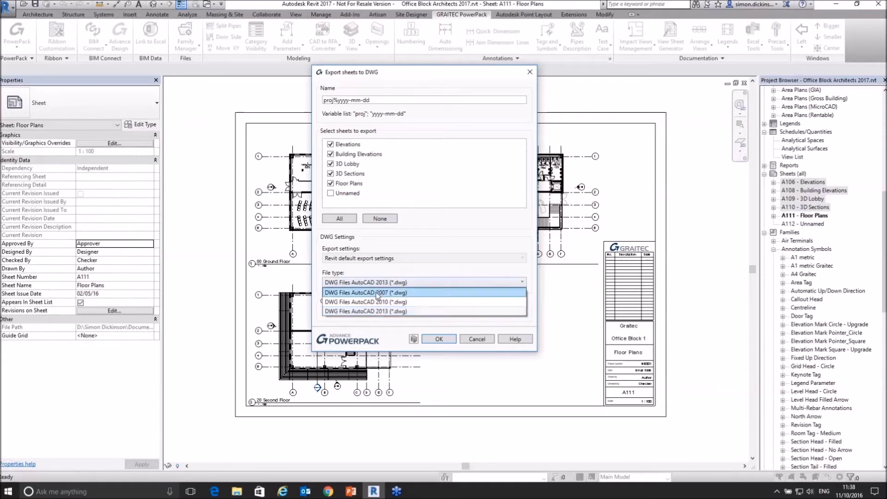
click(382, 311)
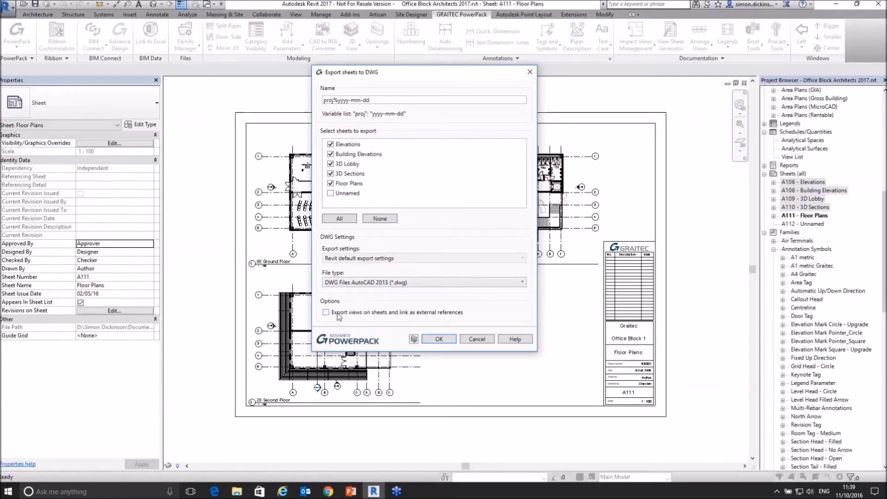
drag(409, 73, 693, 103)
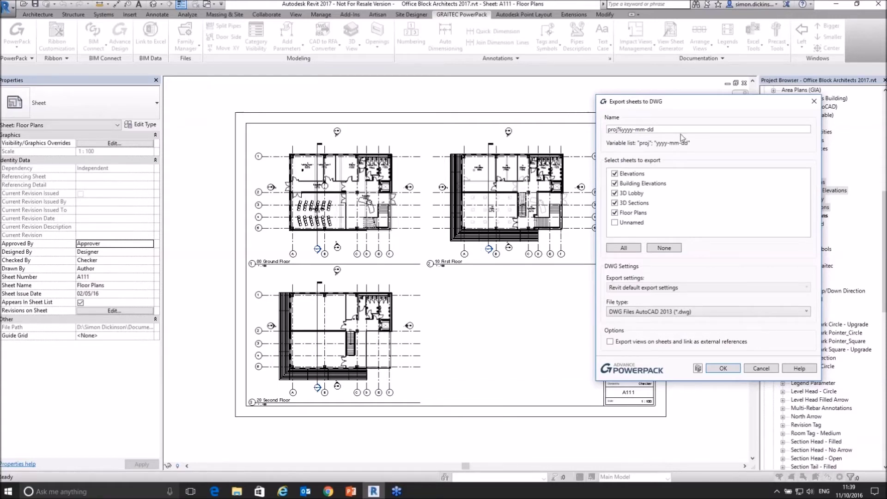
drag(682, 110, 398, 88)
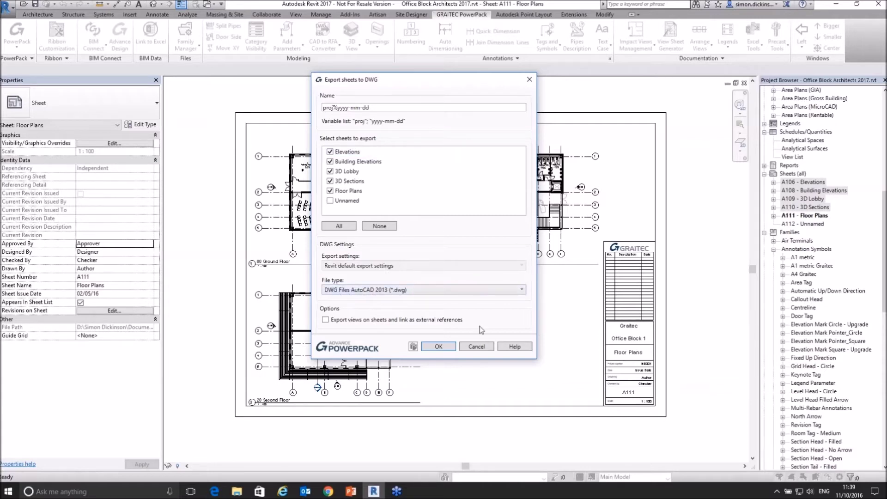
click(439, 347)
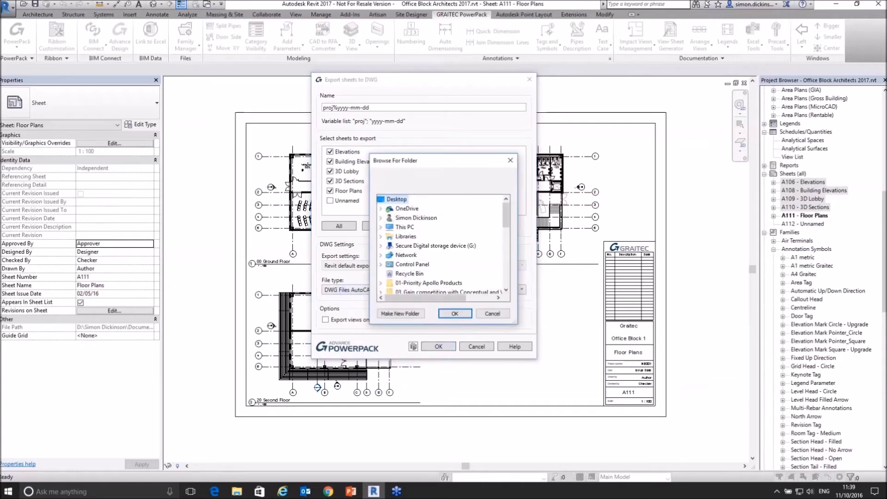
Choose the PowerPack folder on Local Disk (C:) as destination and run the five-sheet export.
click(381, 227)
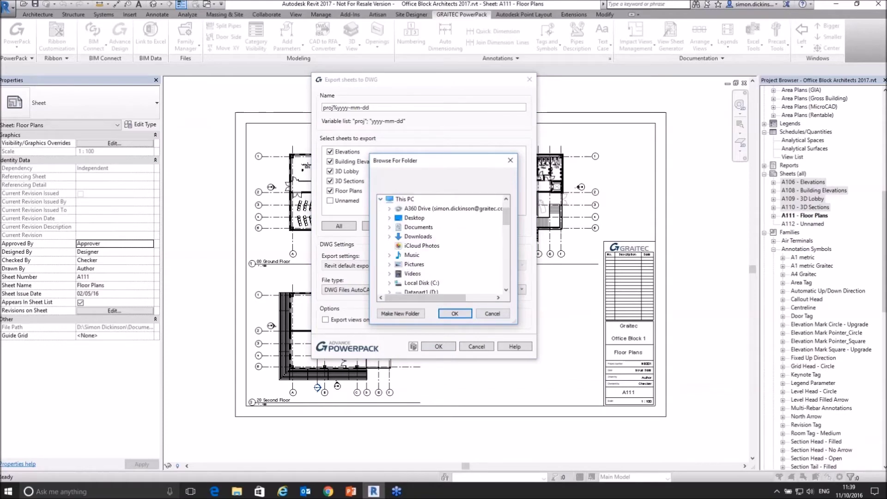
click(390, 284)
drag(506, 223, 507, 241)
click(427, 236)
click(451, 315)
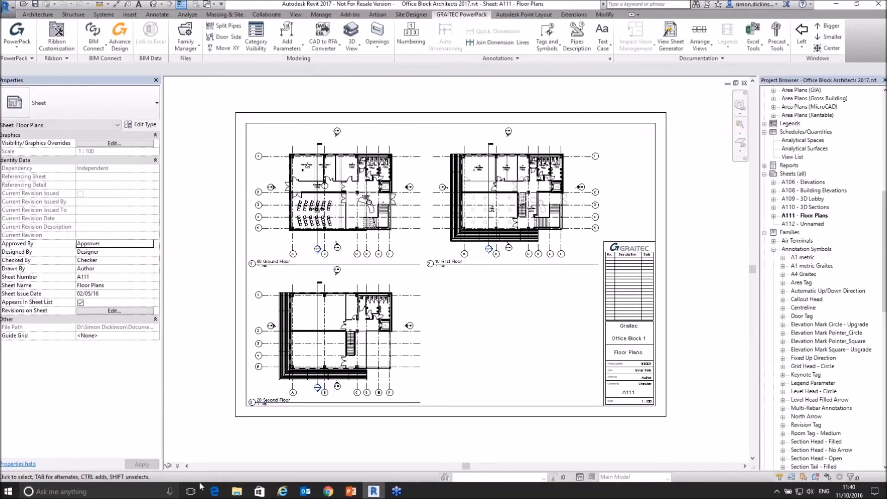
key(super+e)
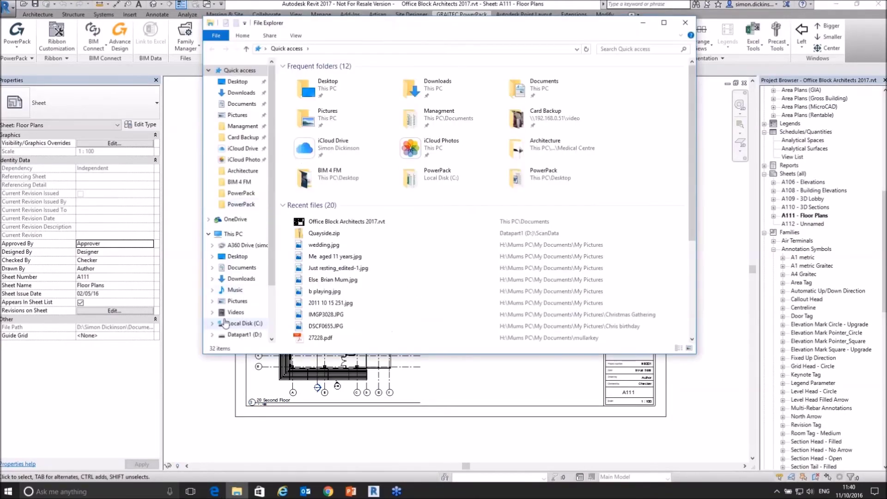
Open the PowerPack folder on Local Disk (C:) and preview the GRAITEC logo image.
click(241, 323)
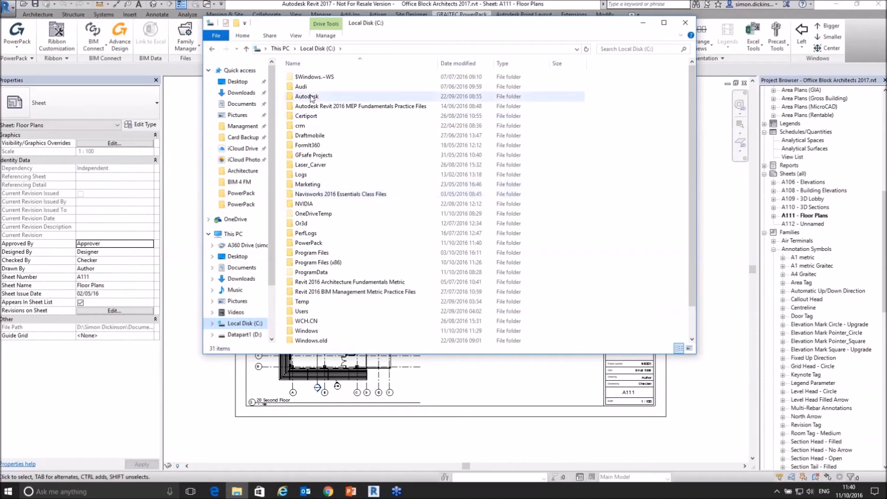
double_click(308, 243)
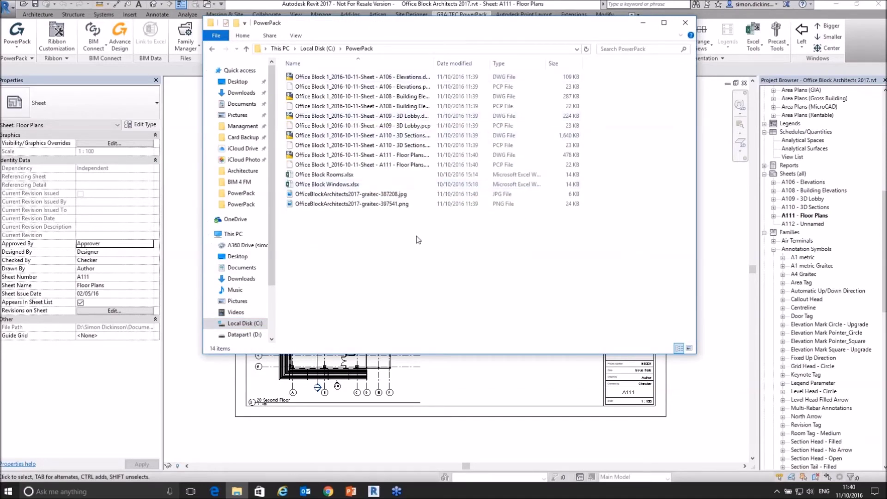
double_click(347, 205)
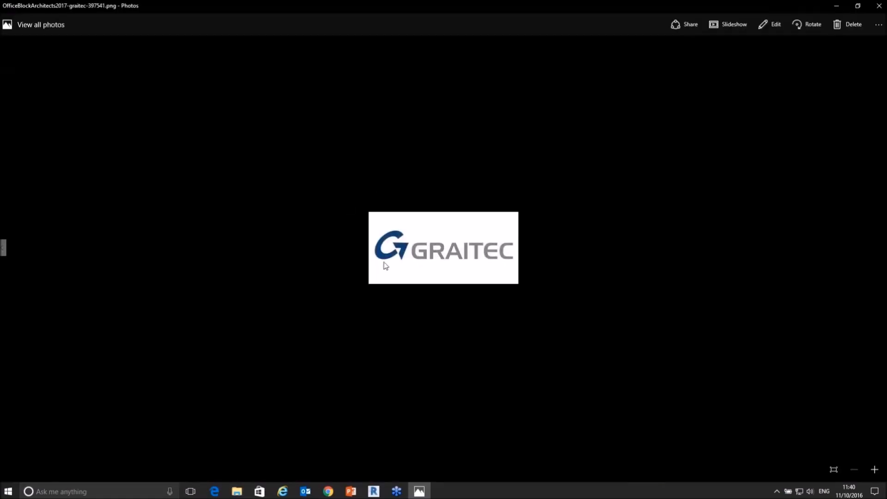
click(879, 5)
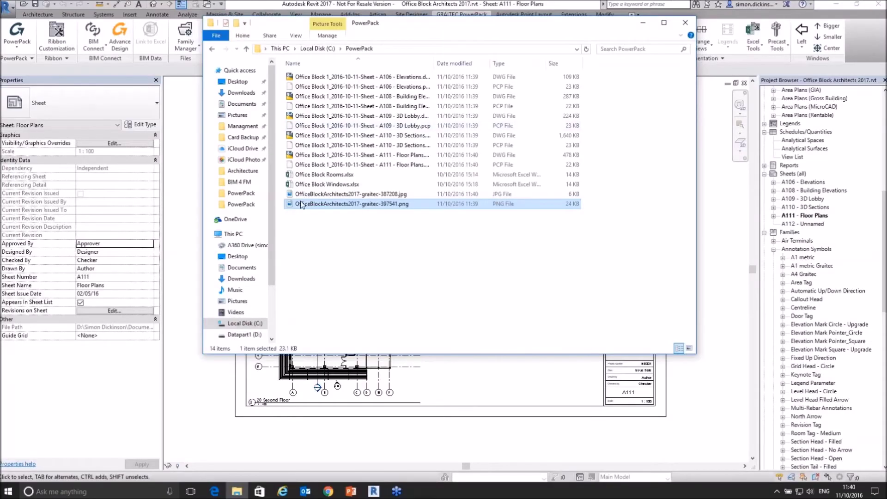
Open the exported A111 - Floor Plans DWG in AutoCAD and switch to model space.
click(312, 137)
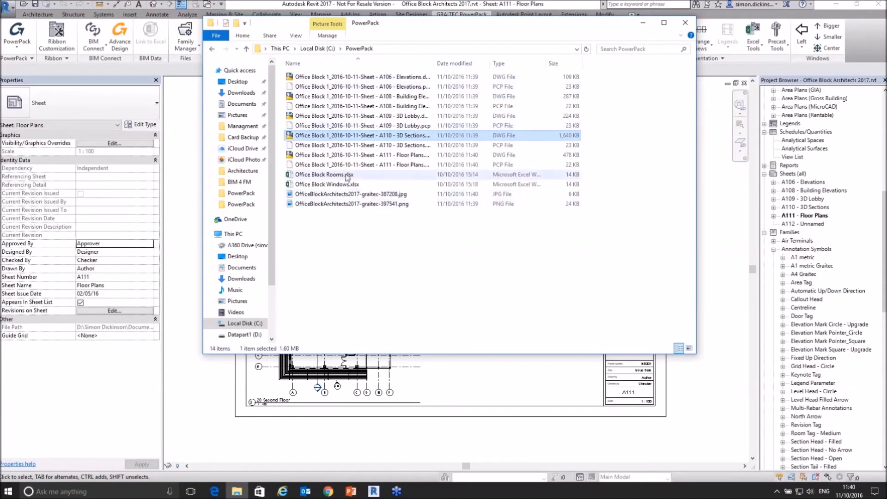
click(326, 155)
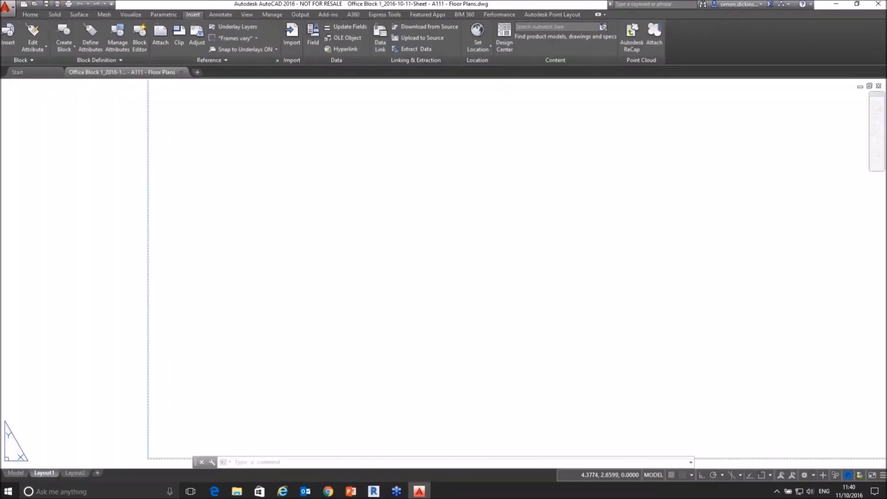
click(16, 473)
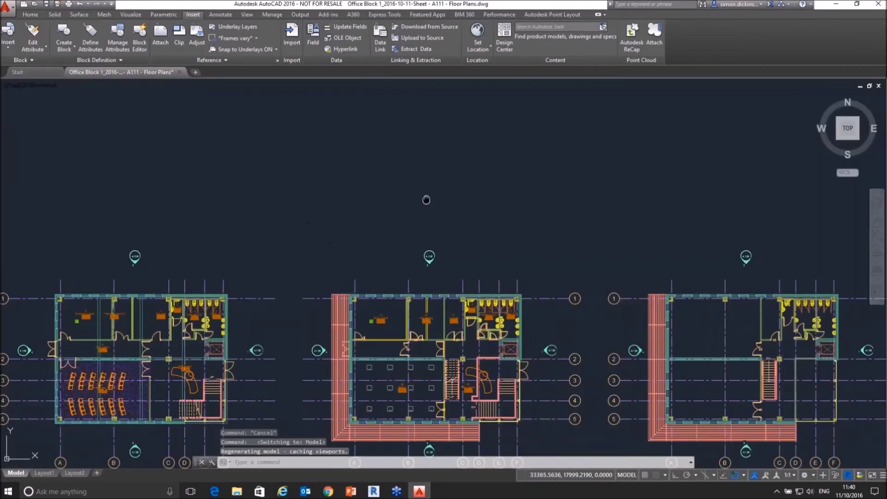
Inspect the exported floor-plan sheet on Layout1, zoomed to extents.
scroll(323, 208, down, 3)
middle_drag(309, 269, 362, 308)
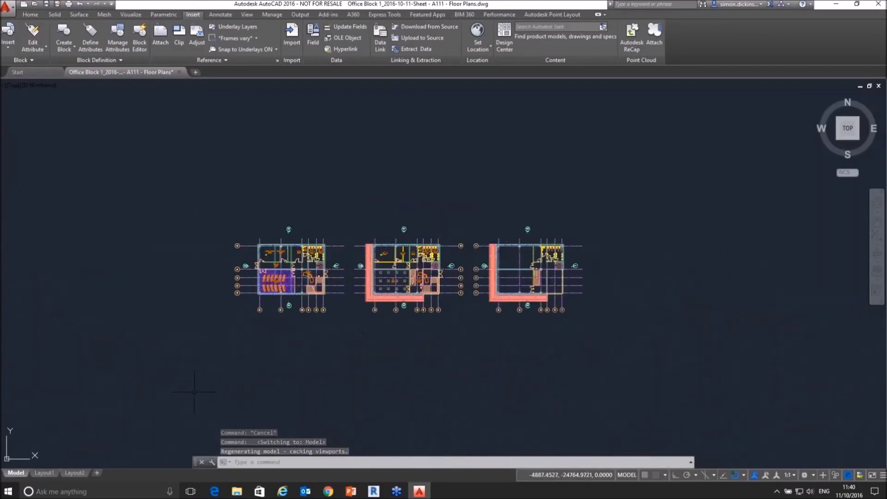
click(44, 472)
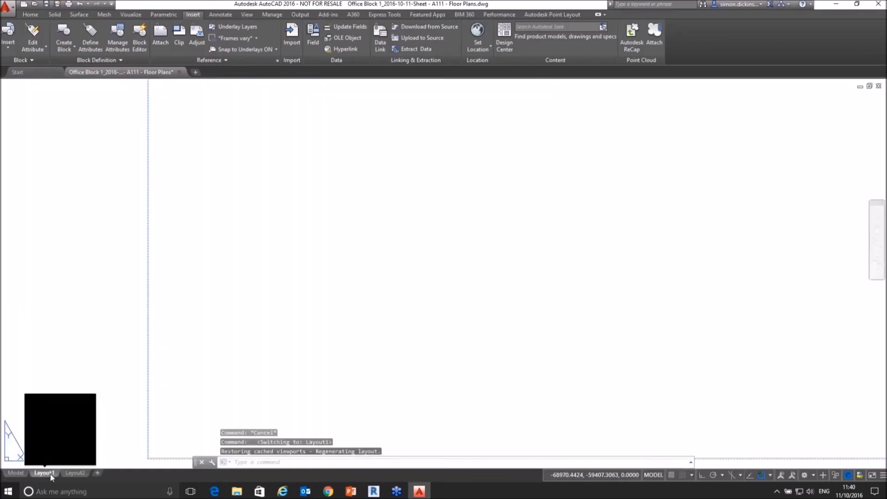
middle_click(324, 307)
middle_click(323, 307)
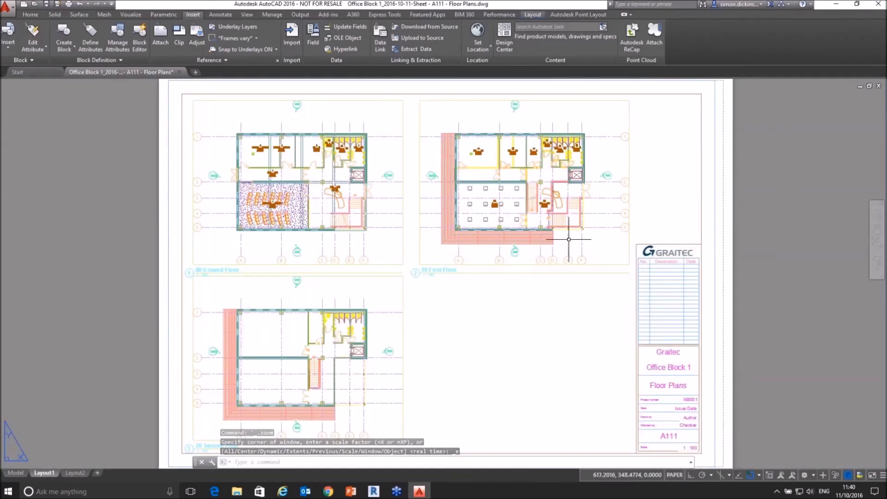
middle_drag(589, 231, 521, 257)
scroll(450, 228, up, 6)
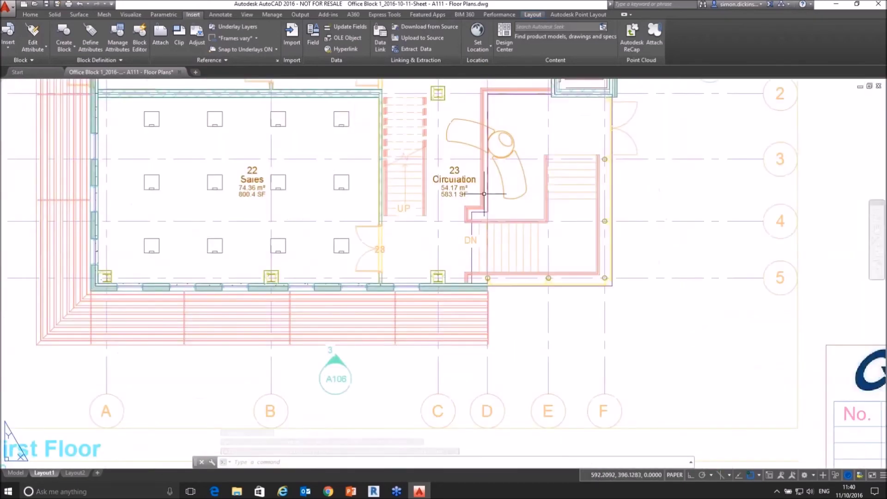
Back in model space, zoom into the Ground Floor rooms of the exported plans.
click(16, 473)
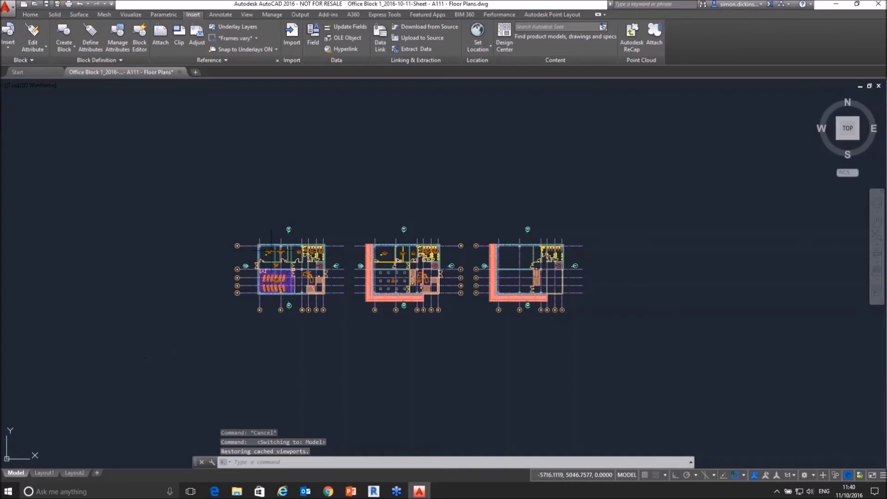
scroll(283, 252, up, 6)
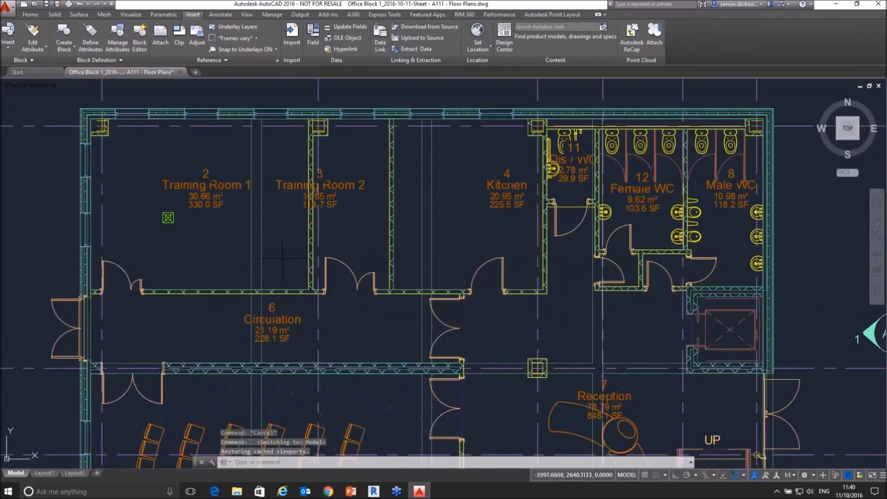
middle_drag(338, 267, 337, 301)
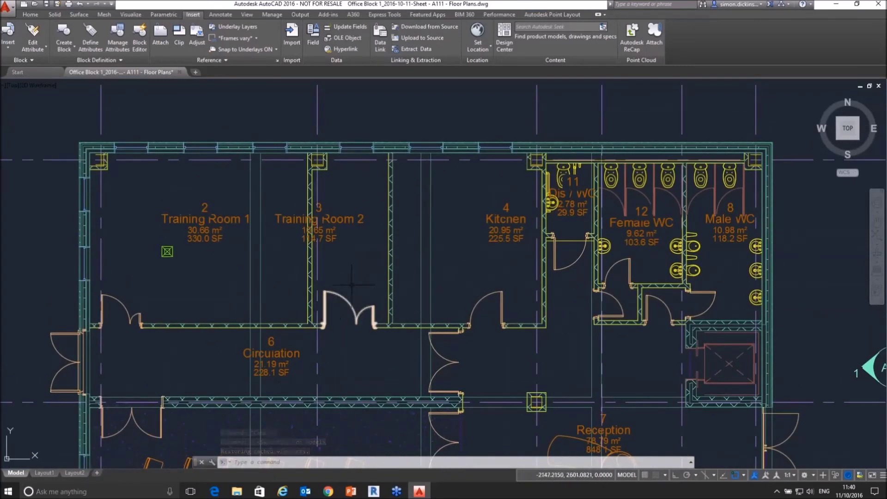
click(31, 14)
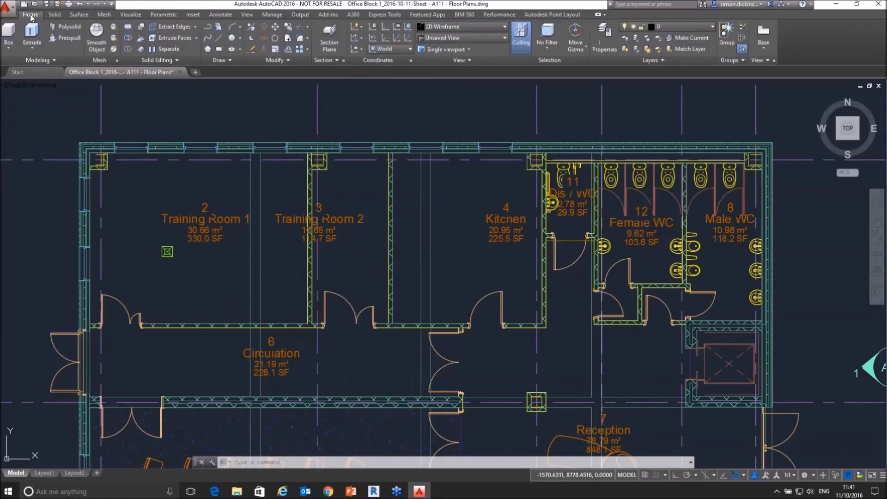
click(605, 36)
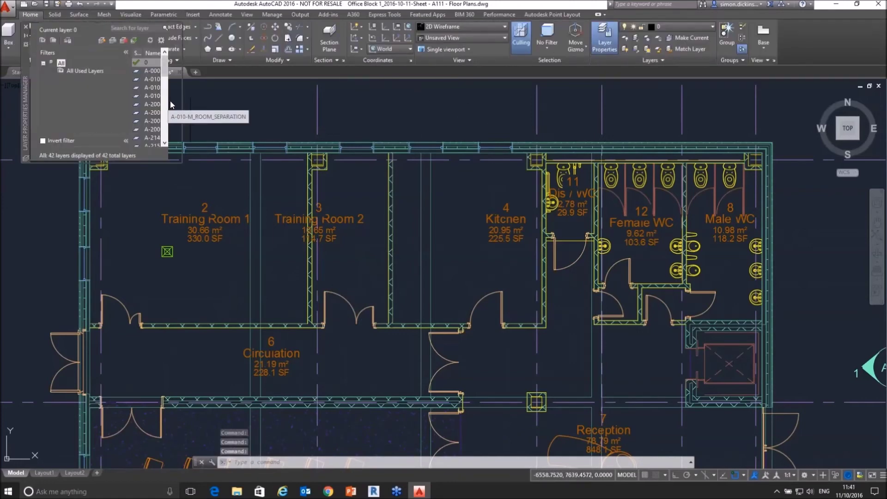
Reposition and widen the AutoCAD layer list, then browse the A-010 and A-230 layers.
mouse_move(29, 66)
mouse_down()
mouse_move(101, 150)
mouse_move(173, 190)
mouse_up()
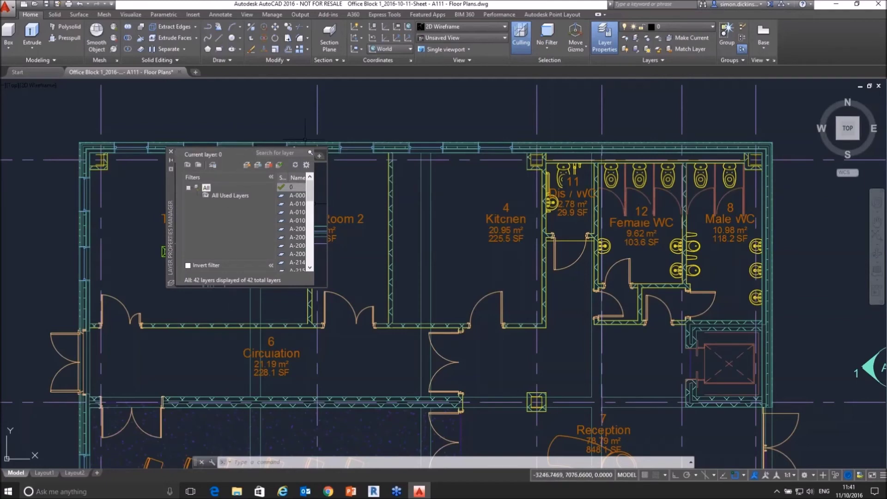
click(296, 204)
scroll(298, 212, down, 2)
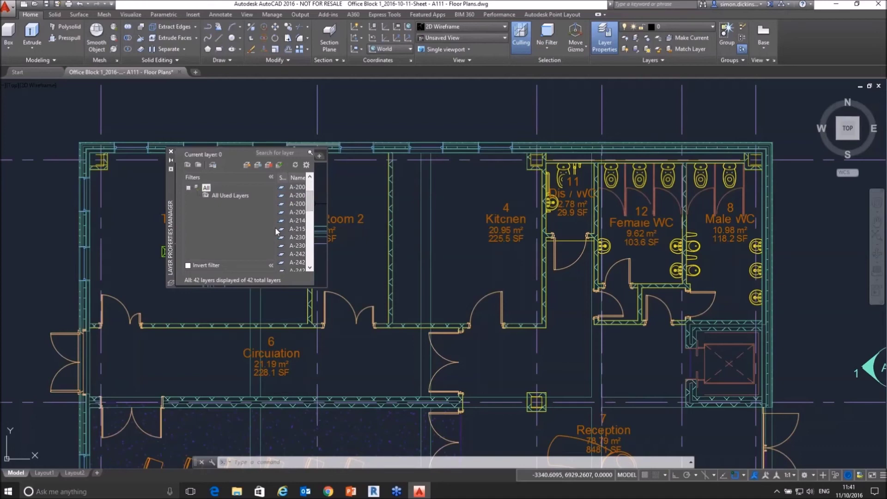
drag(277, 231, 238, 231)
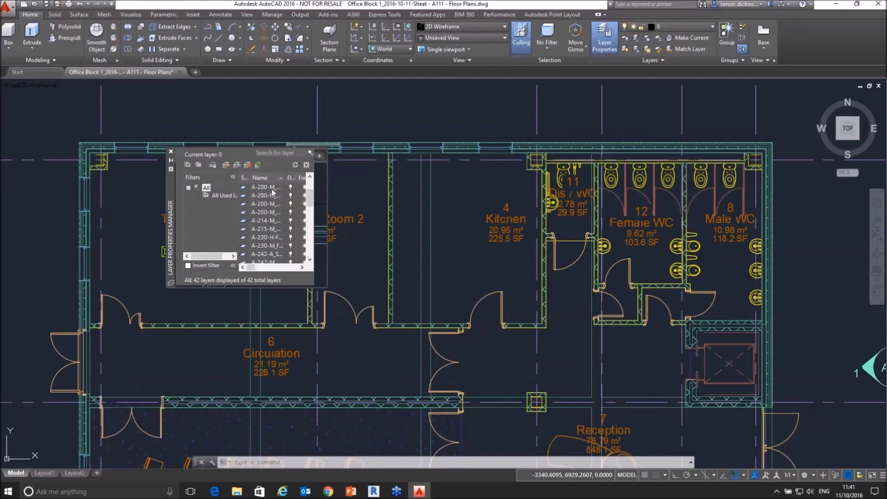
click(267, 237)
click(267, 245)
click(267, 254)
Return to Revit showing sheet A111 - Floor Plans with its three floor plans.
mouse_move(312, 189)
mouse_down()
mouse_move(312, 221)
mouse_move(312, 194)
mouse_up()
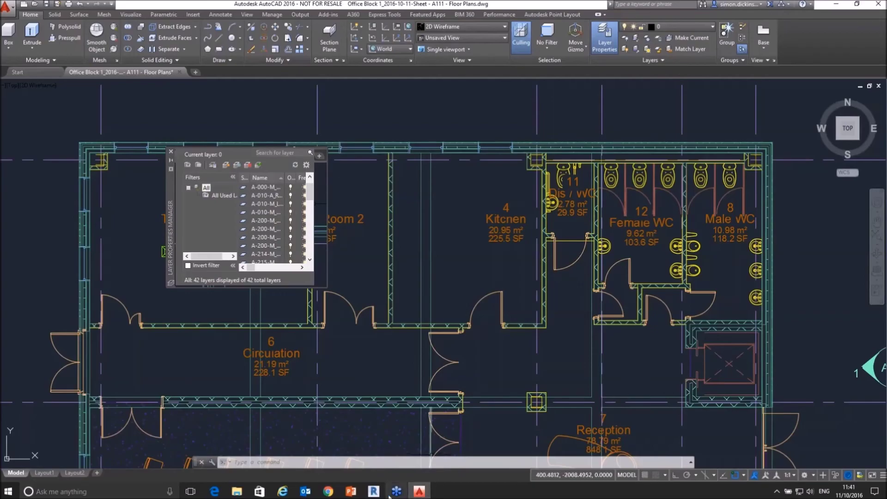
click(373, 491)
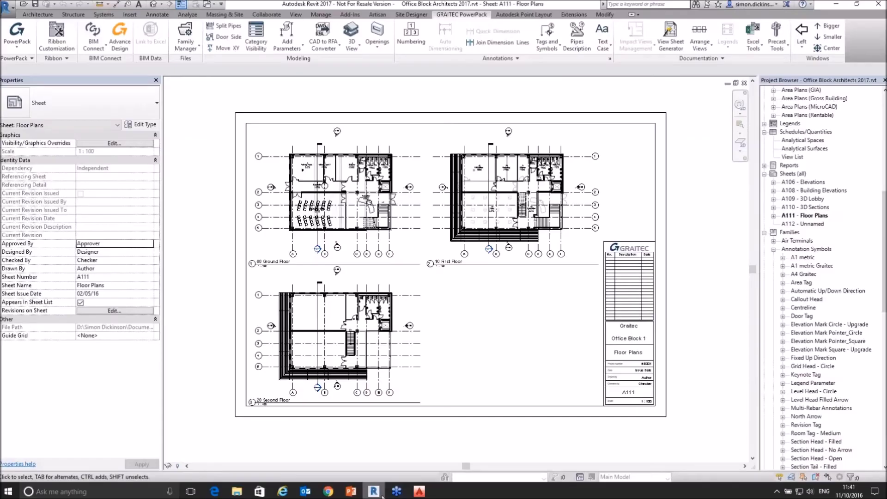
click(722, 58)
click(640, 83)
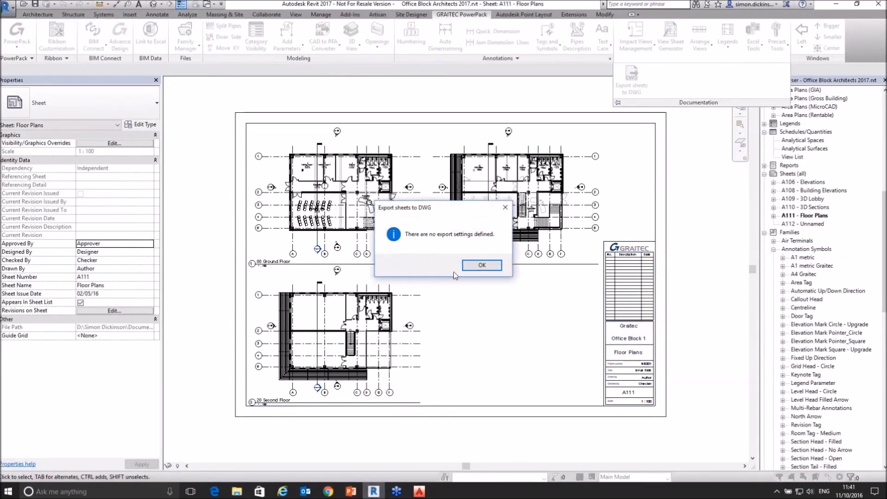
click(476, 267)
click(368, 344)
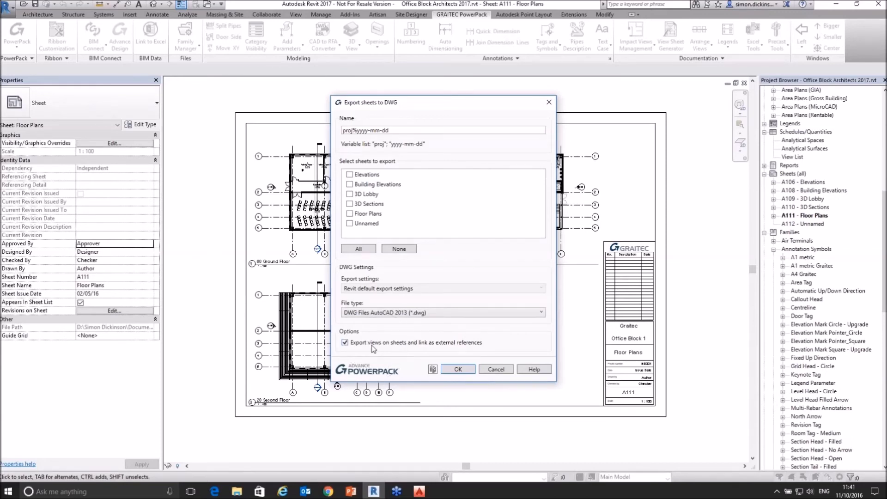
drag(434, 104, 418, 87)
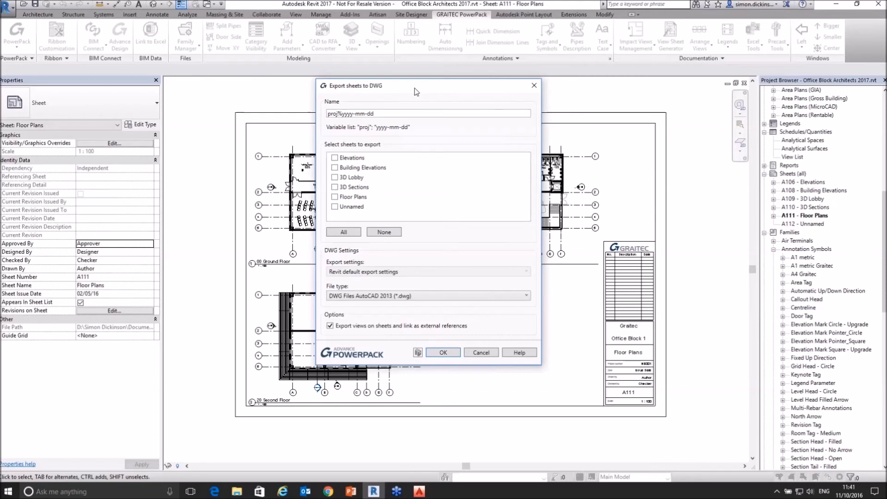
drag(409, 87, 405, 73)
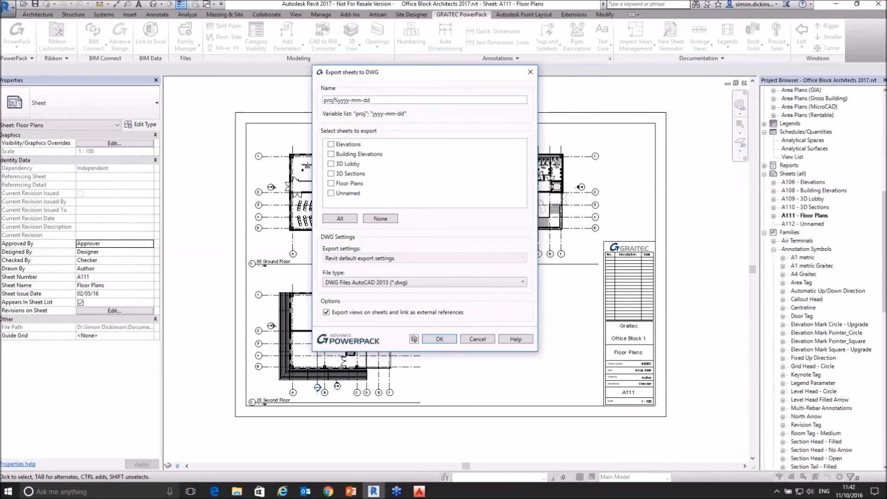
click(482, 340)
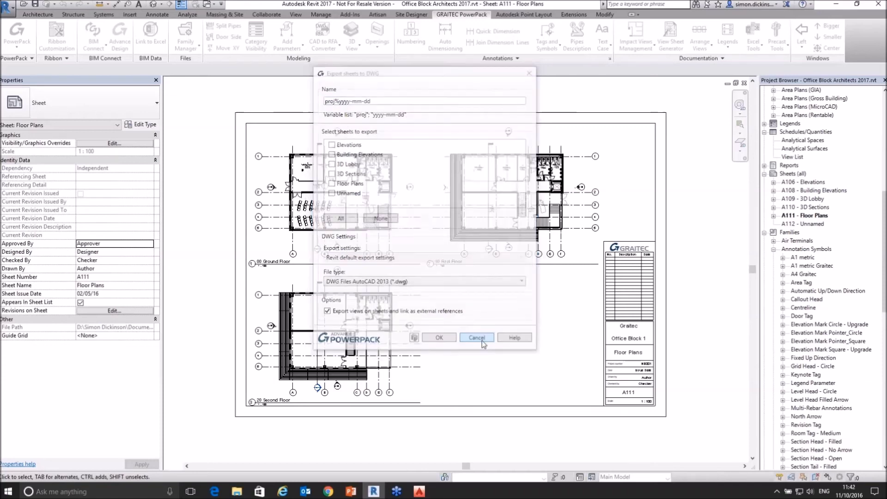
click(13, 17)
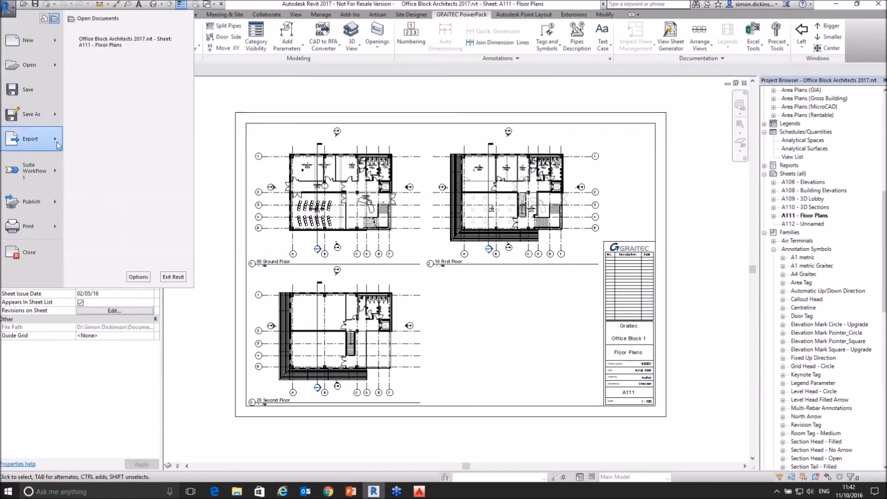
mouse_move(59, 146)
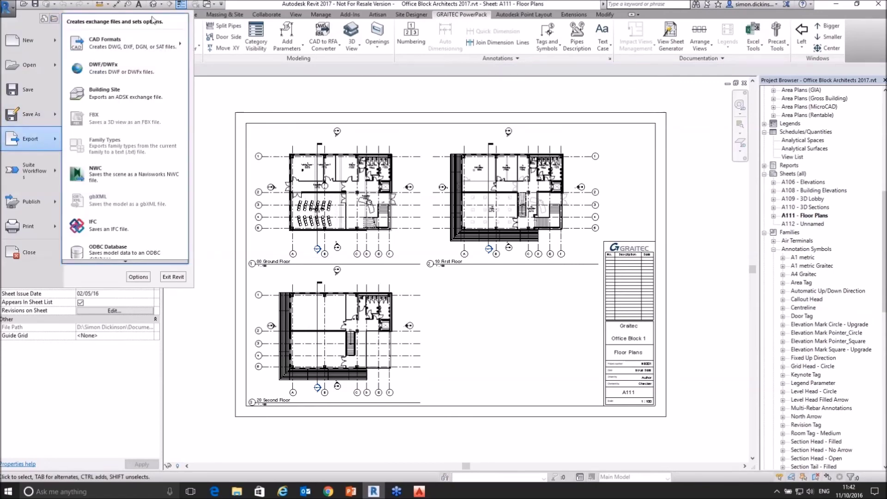
click(211, 43)
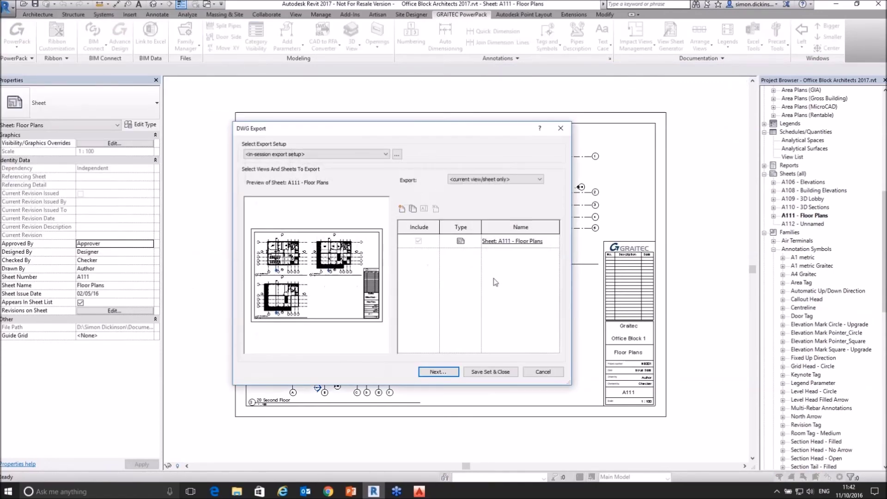
click(438, 371)
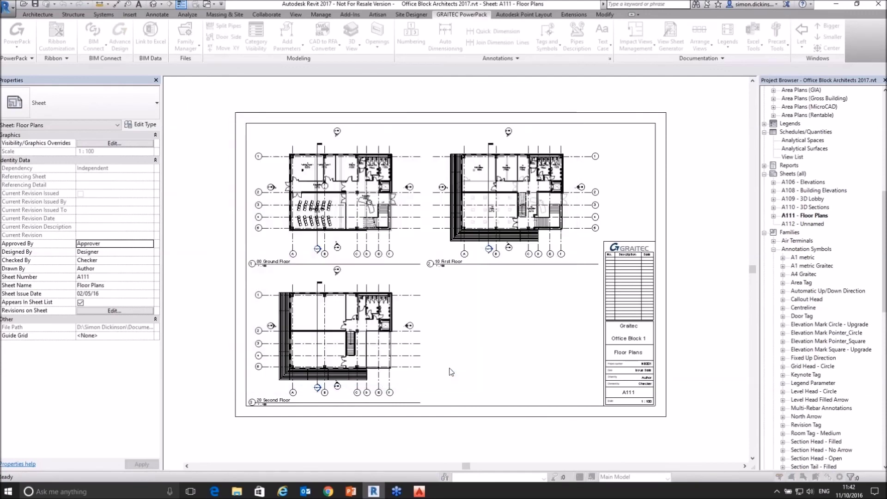
click(238, 270)
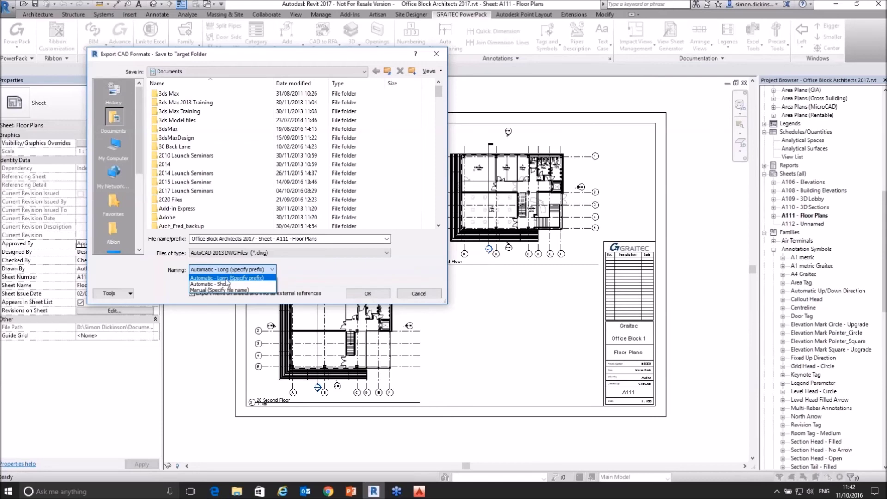
click(292, 273)
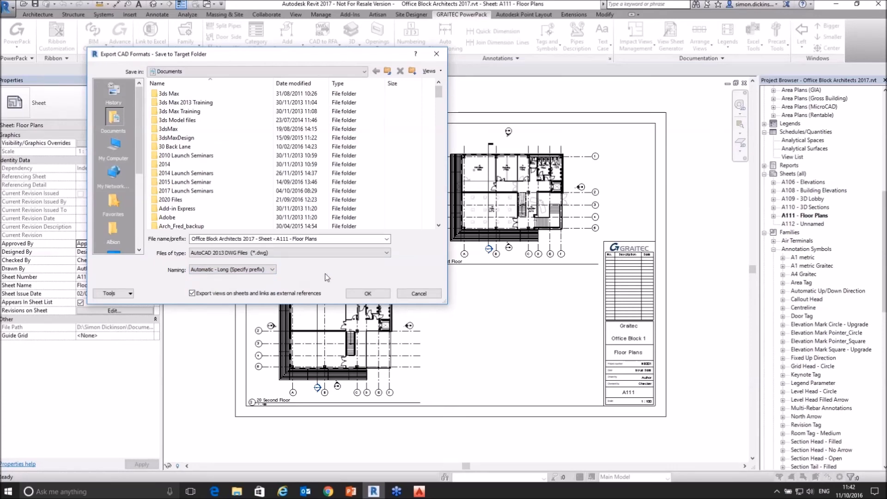
click(411, 295)
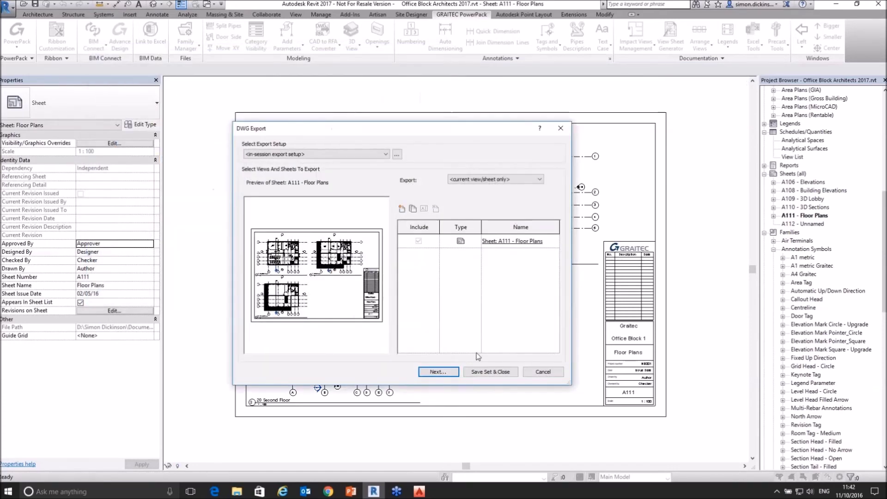
click(542, 372)
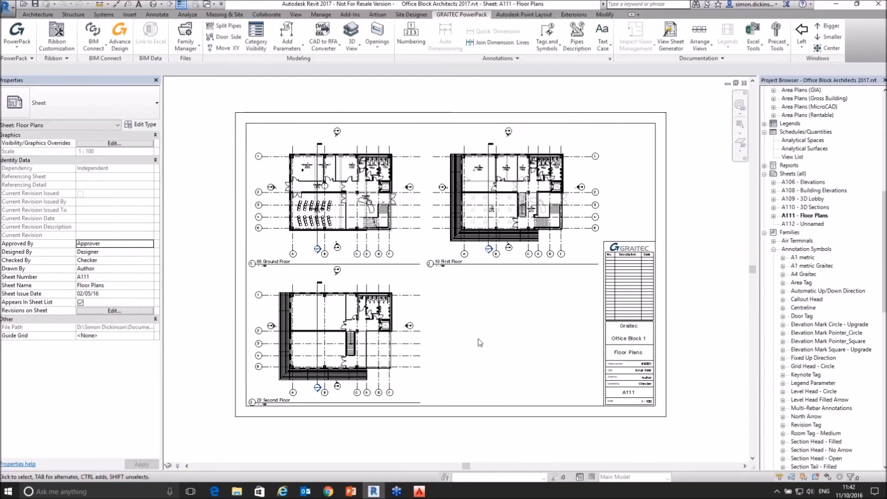